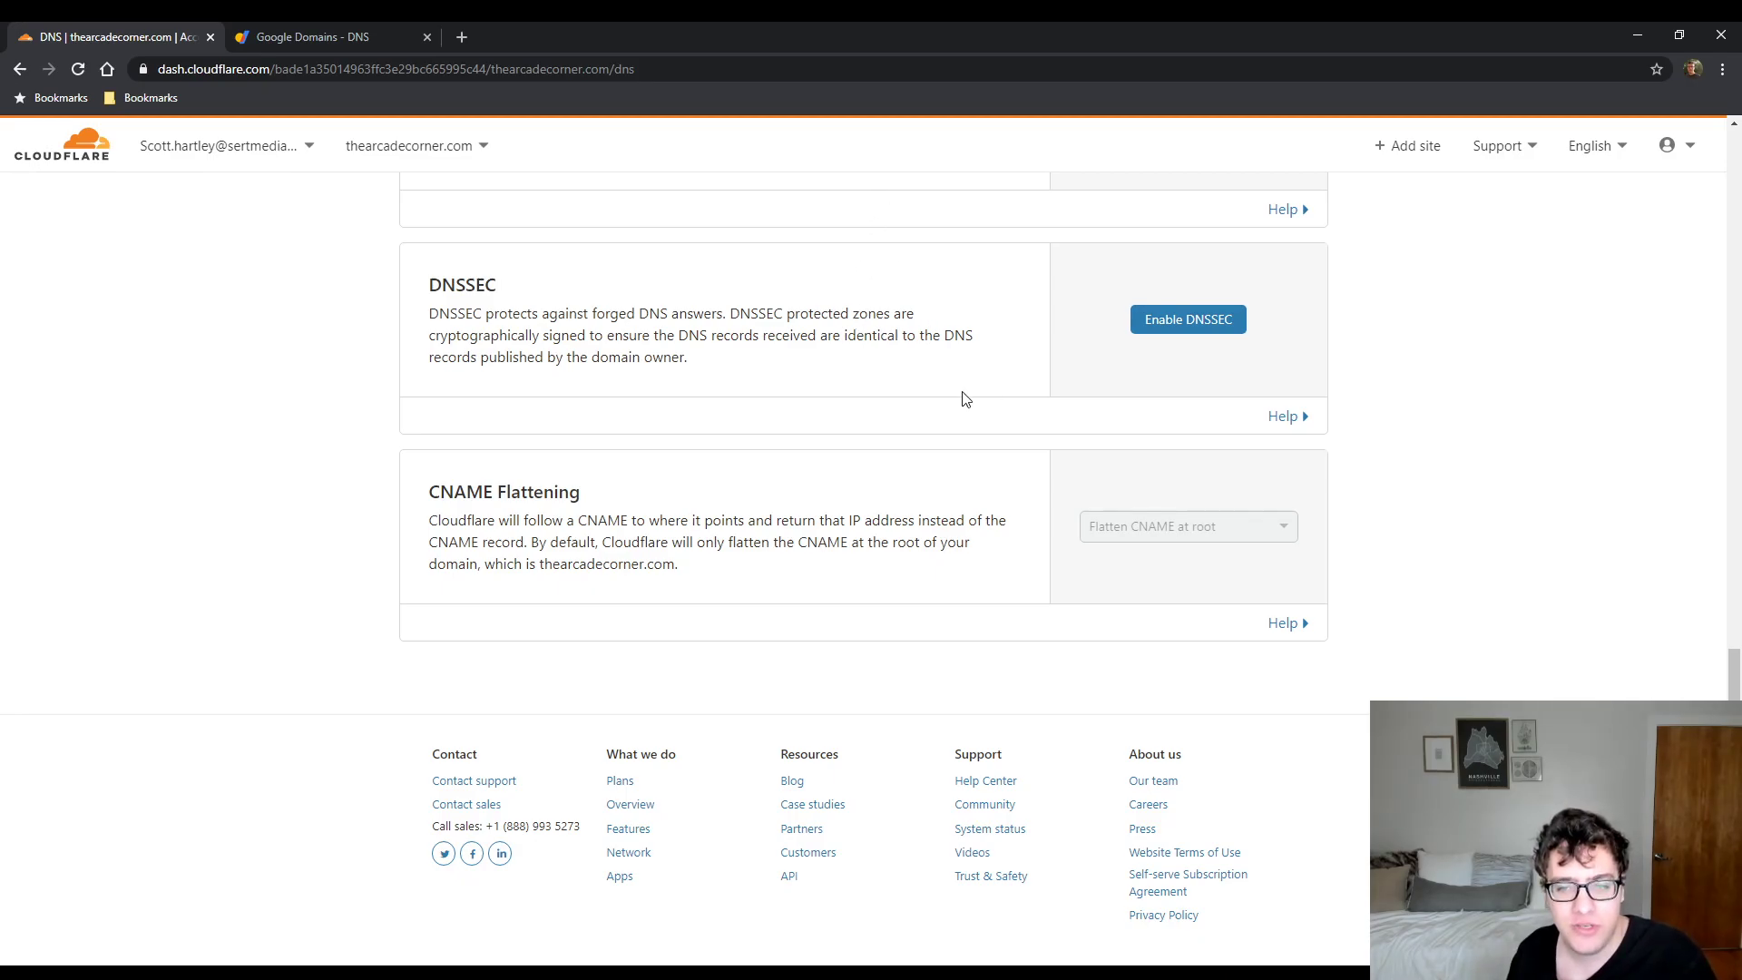
scroll(1095, 369, "up", 2)
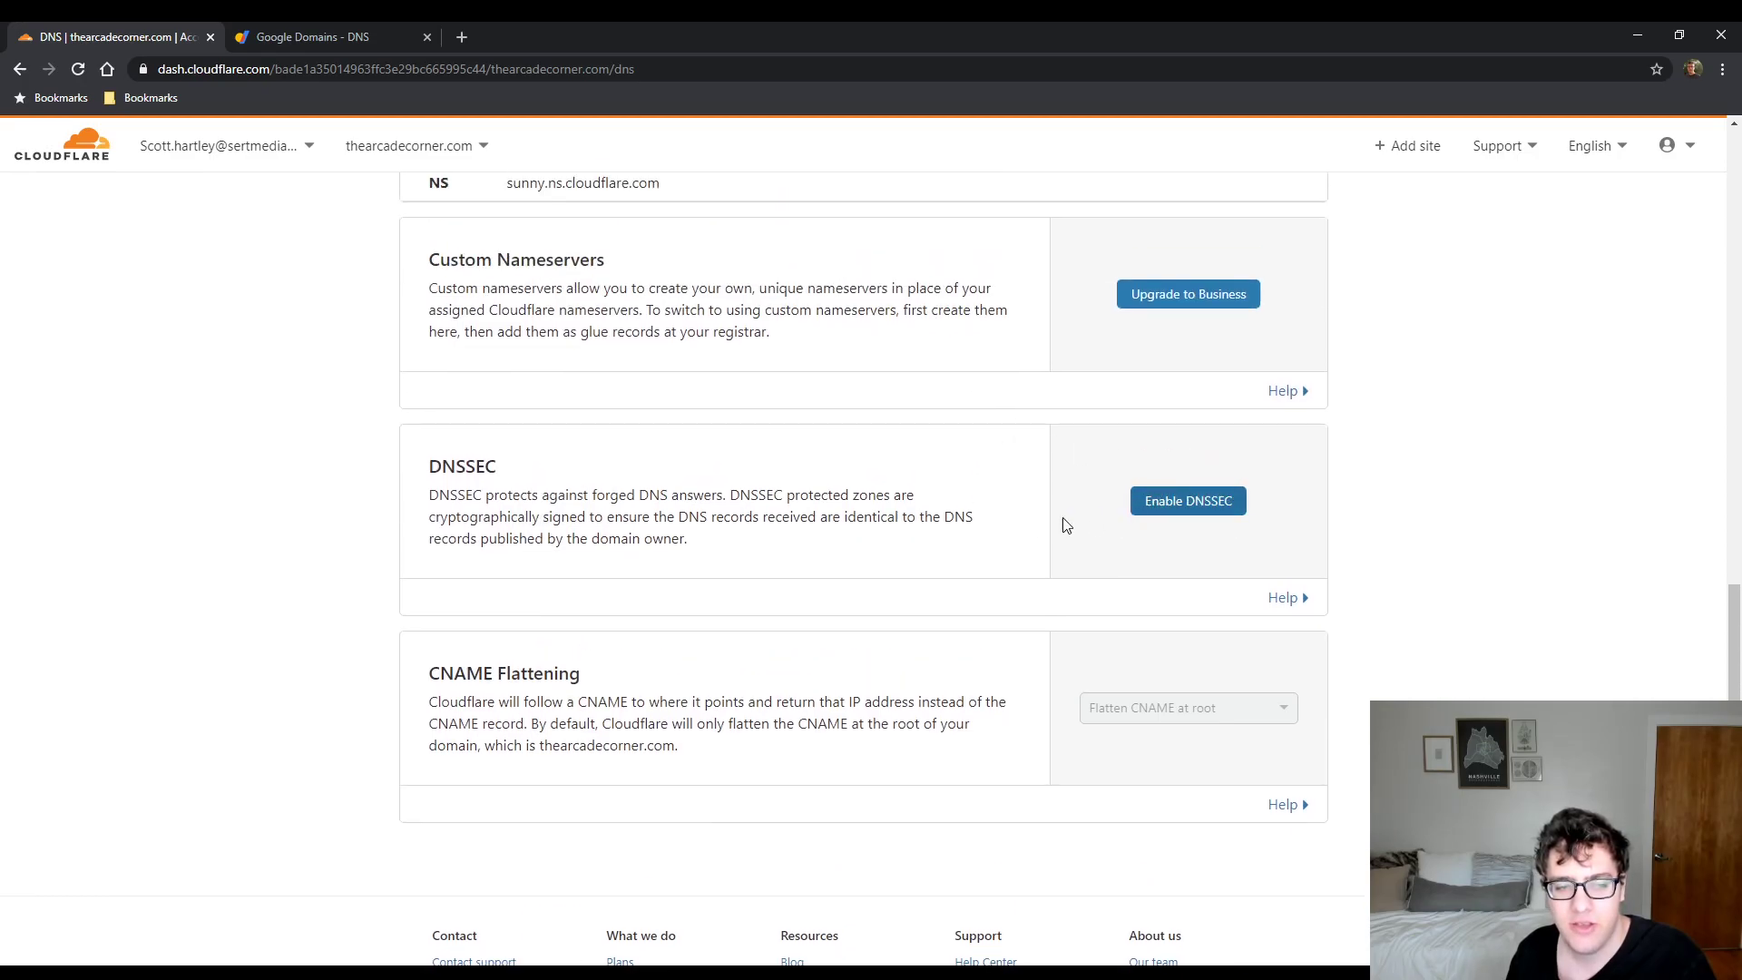
Start DNSSEC for thearcadecorner.com, glancing at Google Domains while it propagates
left_click(1182, 508)
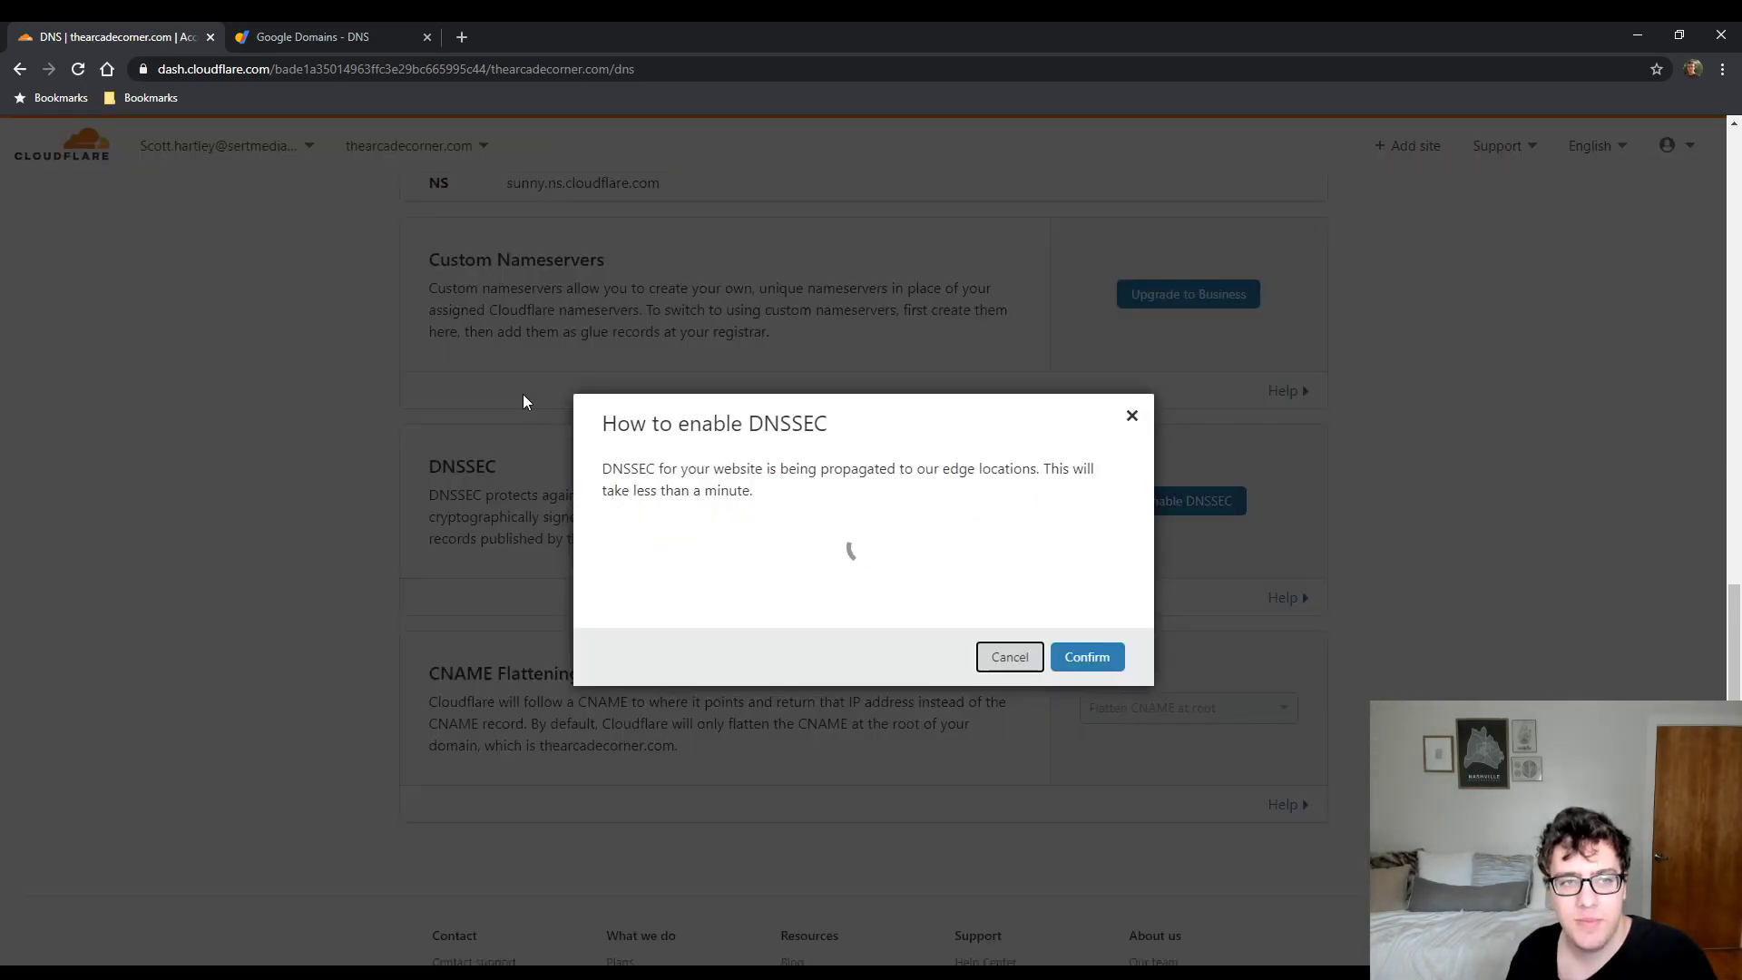
left_click(344, 35)
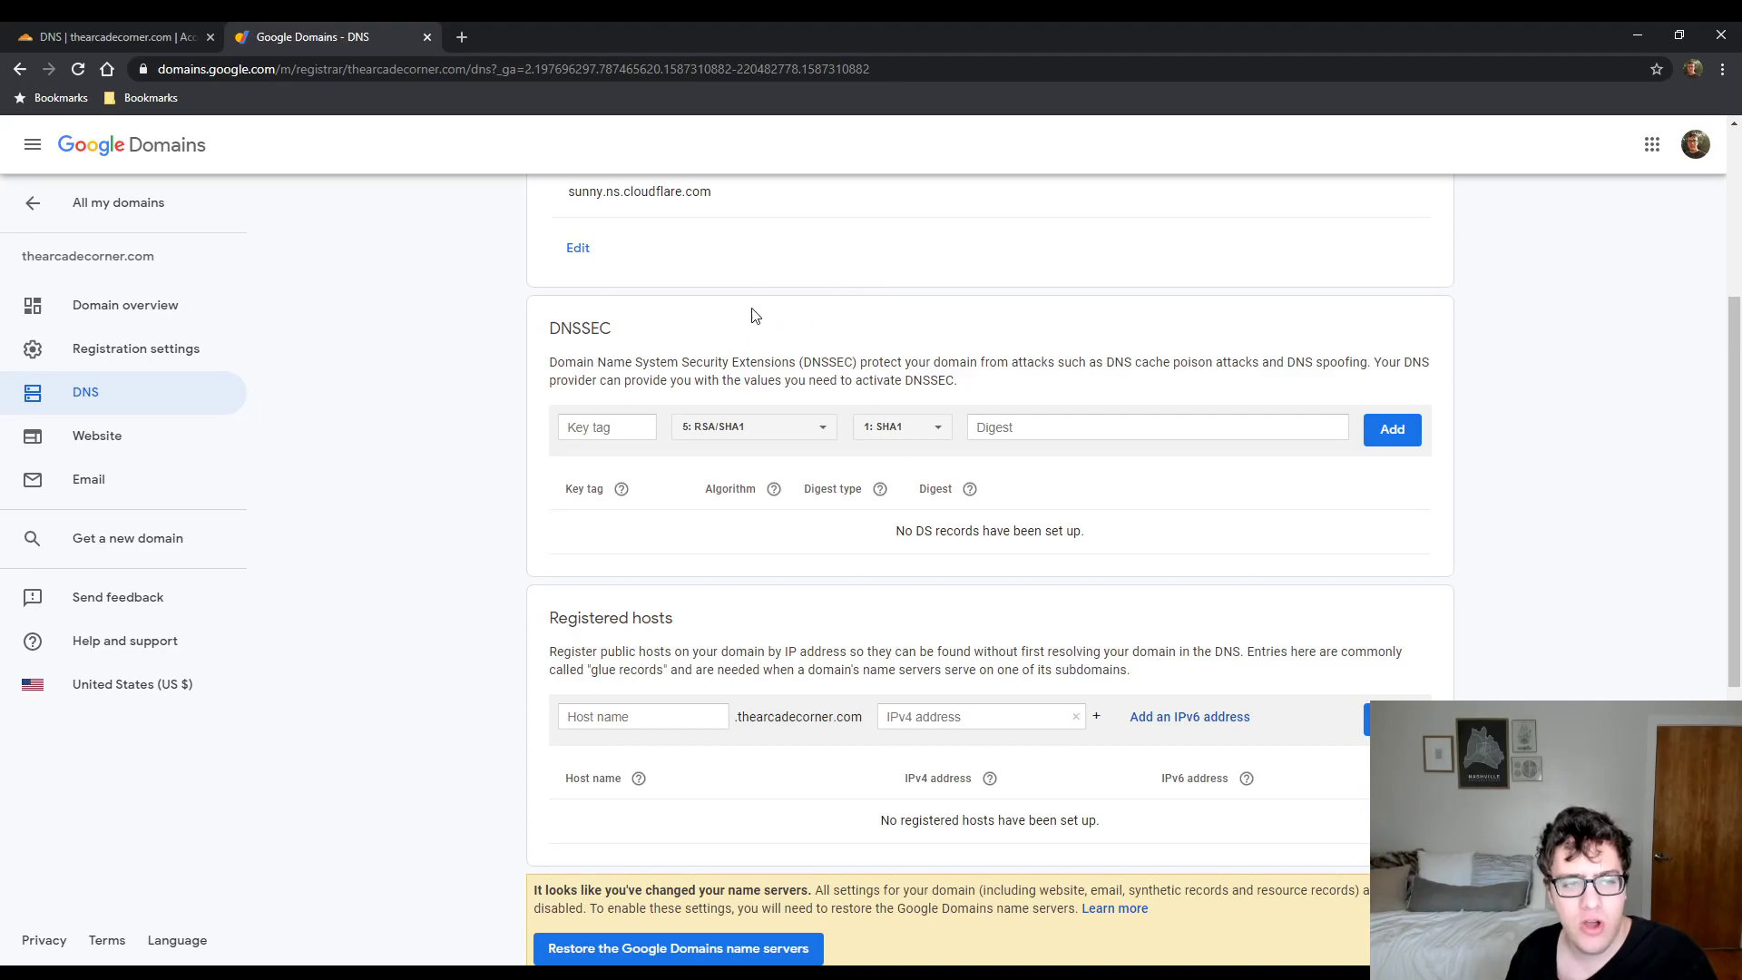
scroll(783, 356, "down", 1)
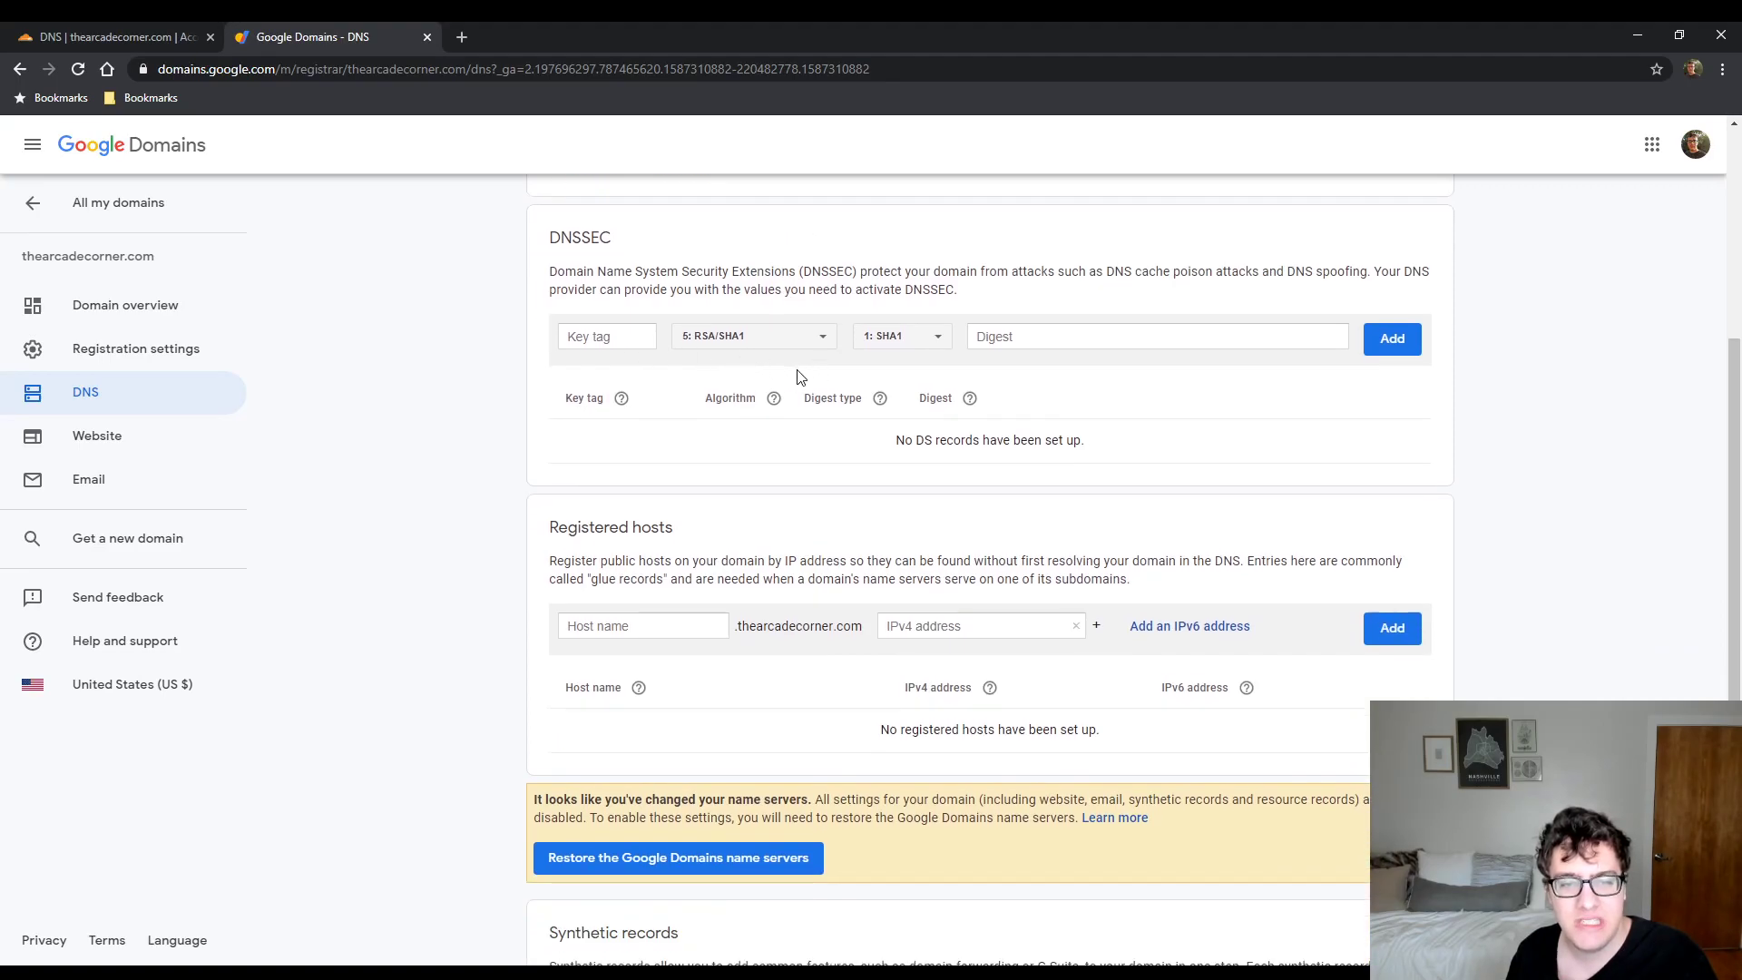
left_click(116, 36)
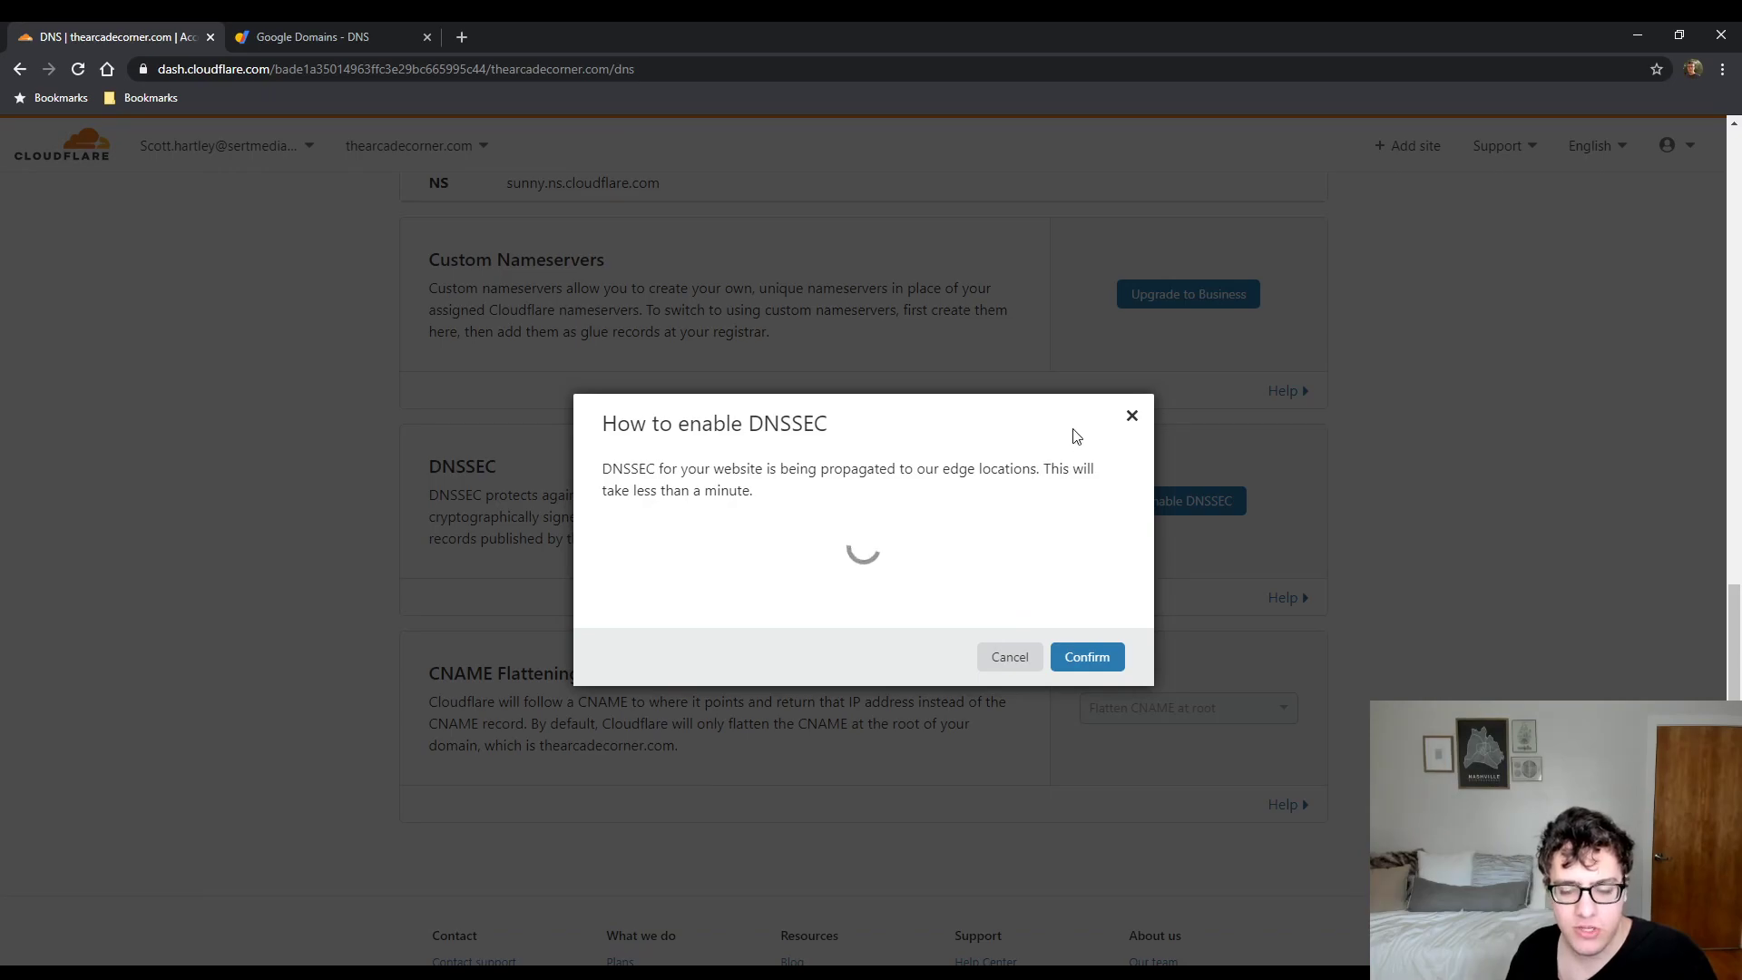
Refresh to show DNSSEC pending, reveal the DS record, and copy key tag 2371
left_click(1131, 417)
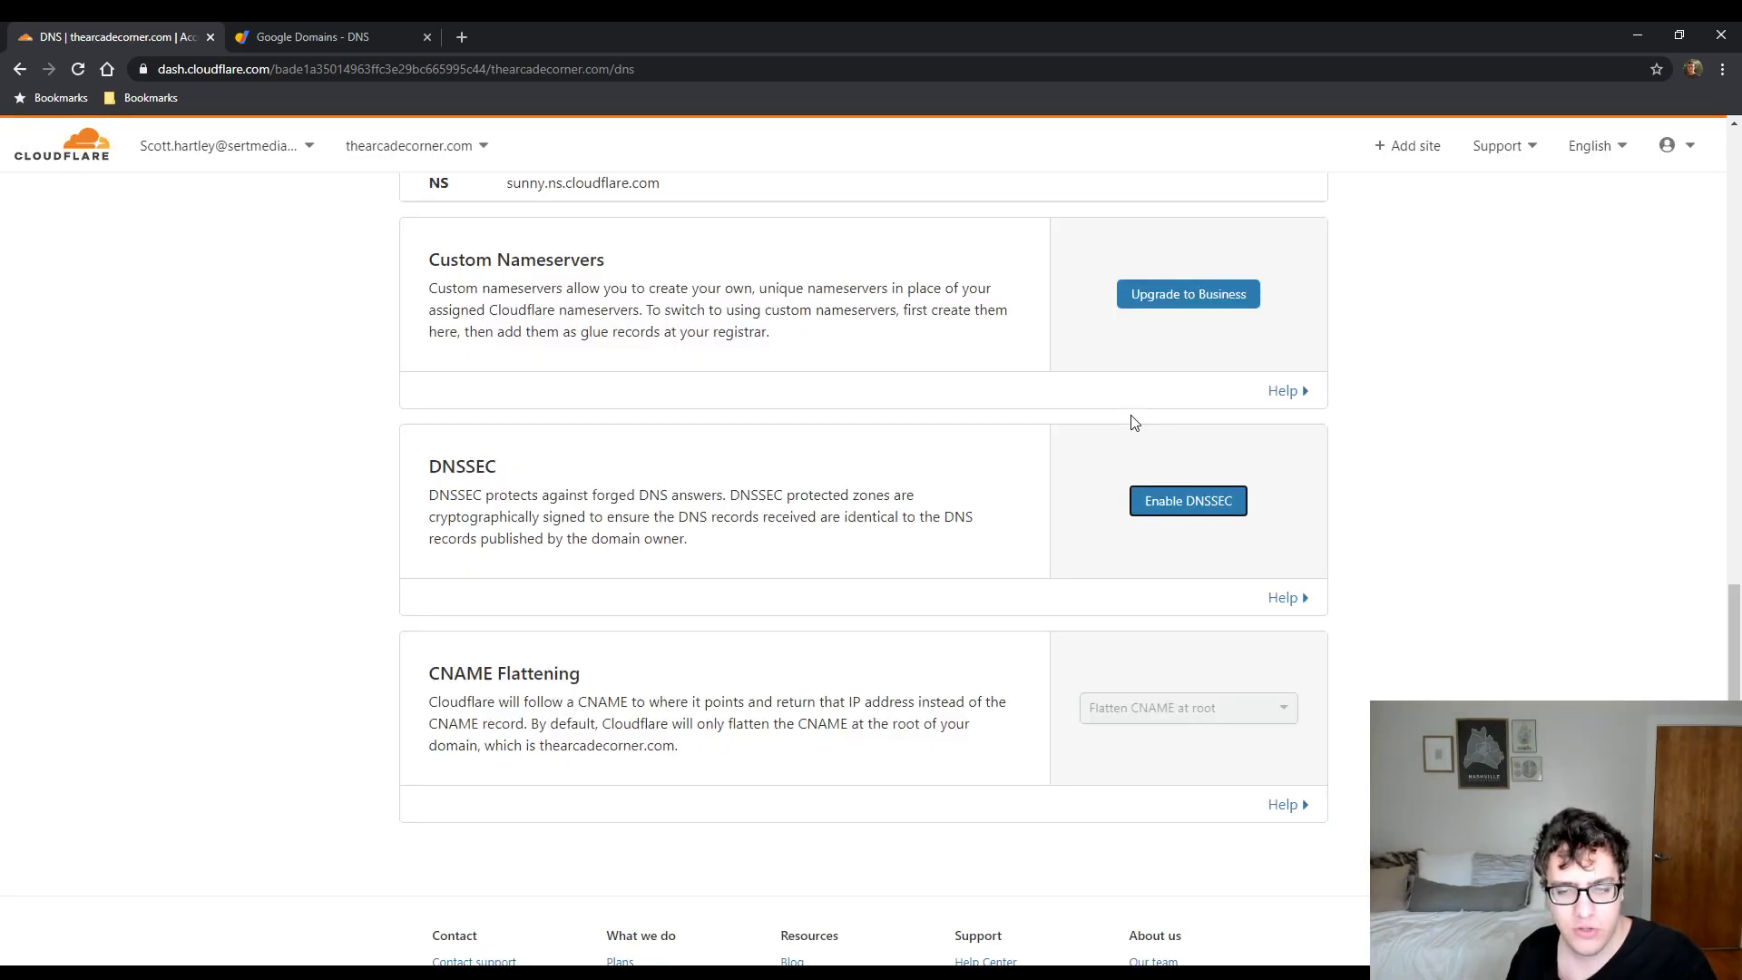
key("F5")
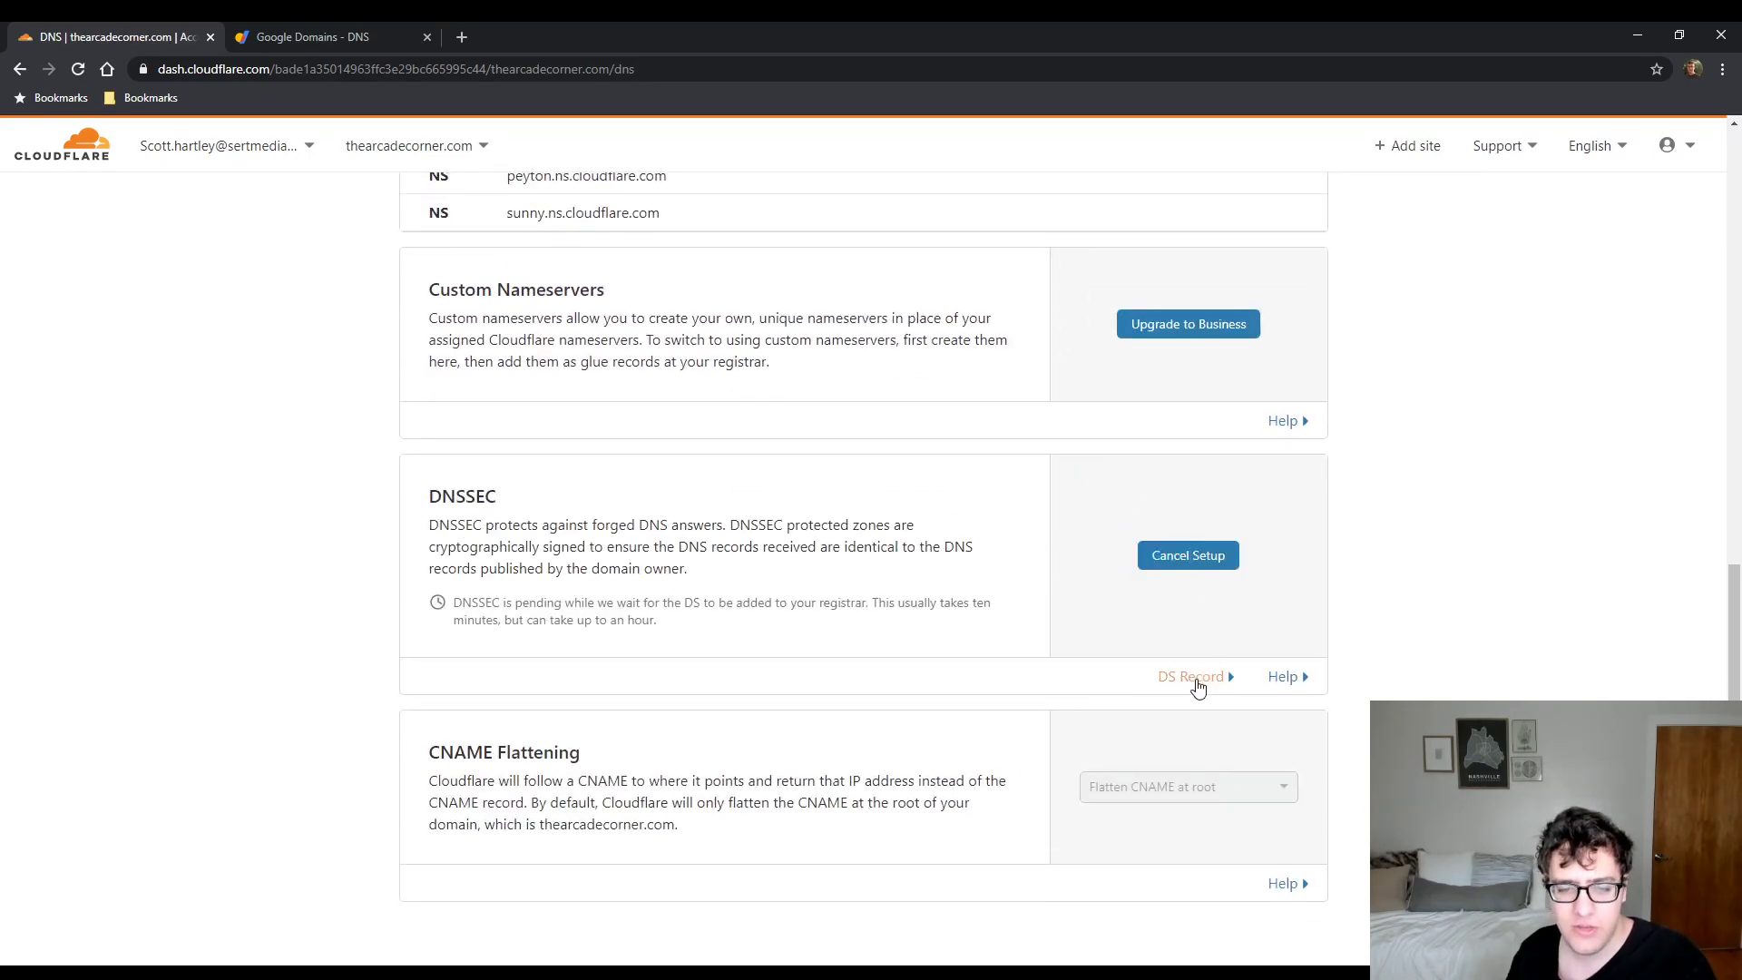
left_click(1192, 676)
scroll(953, 640, "down", 3)
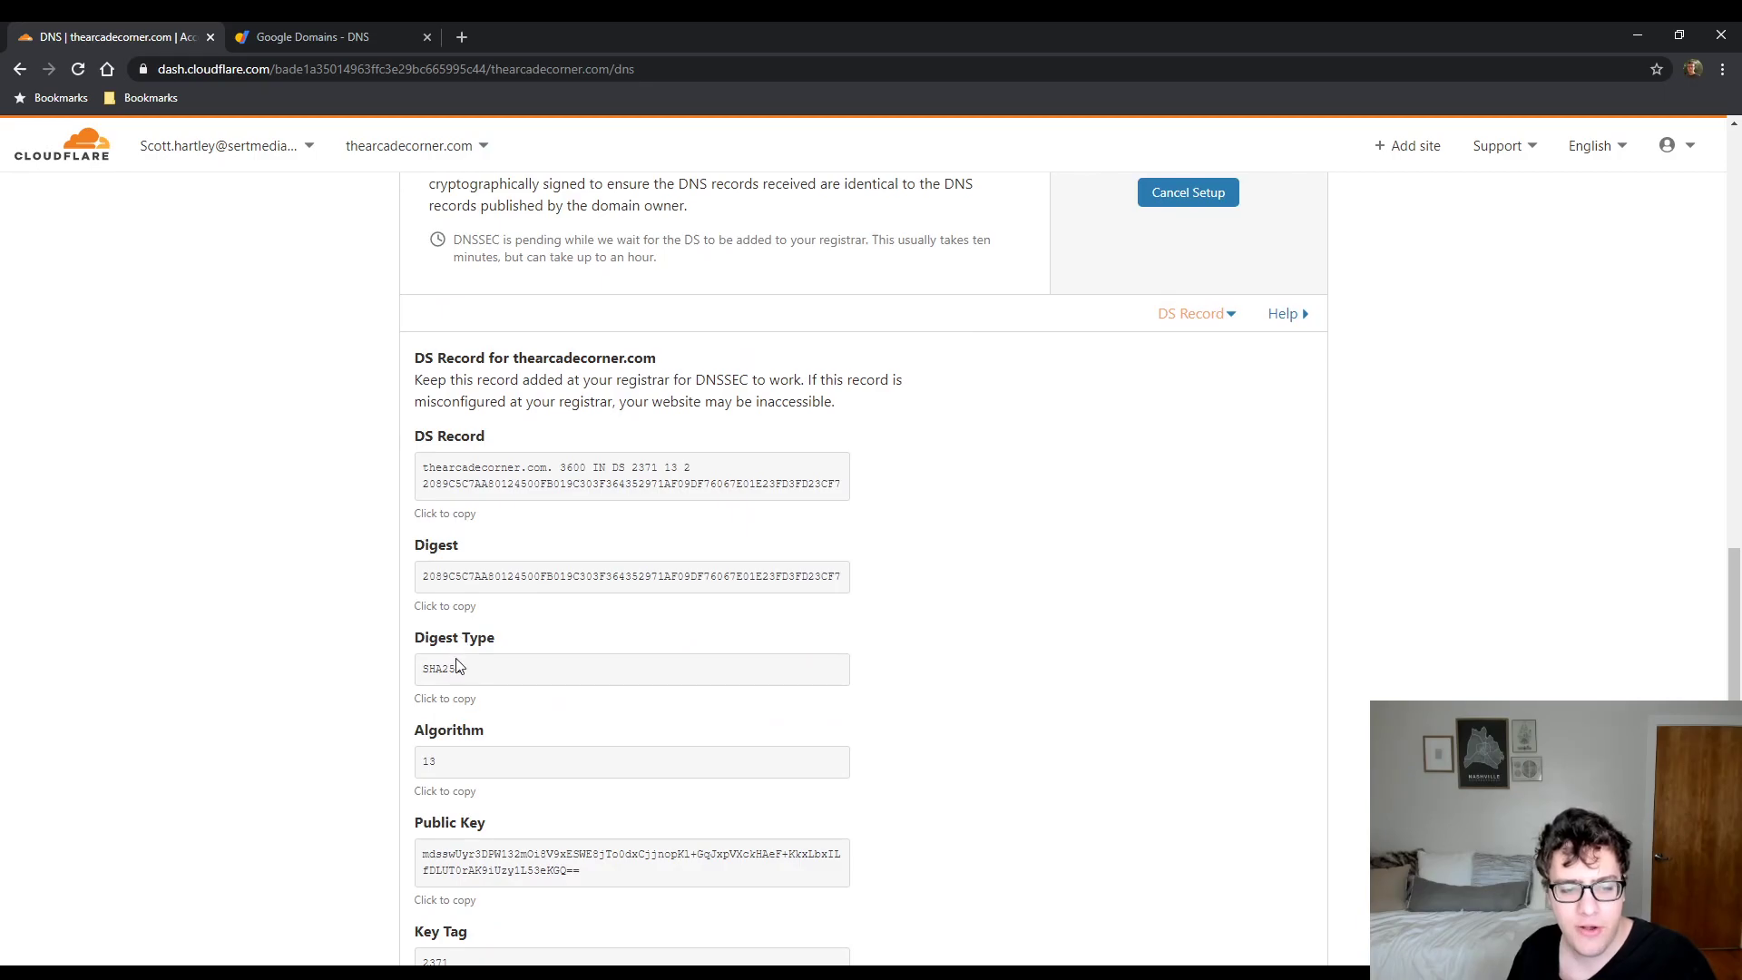
scroll(545, 662, "down", 2)
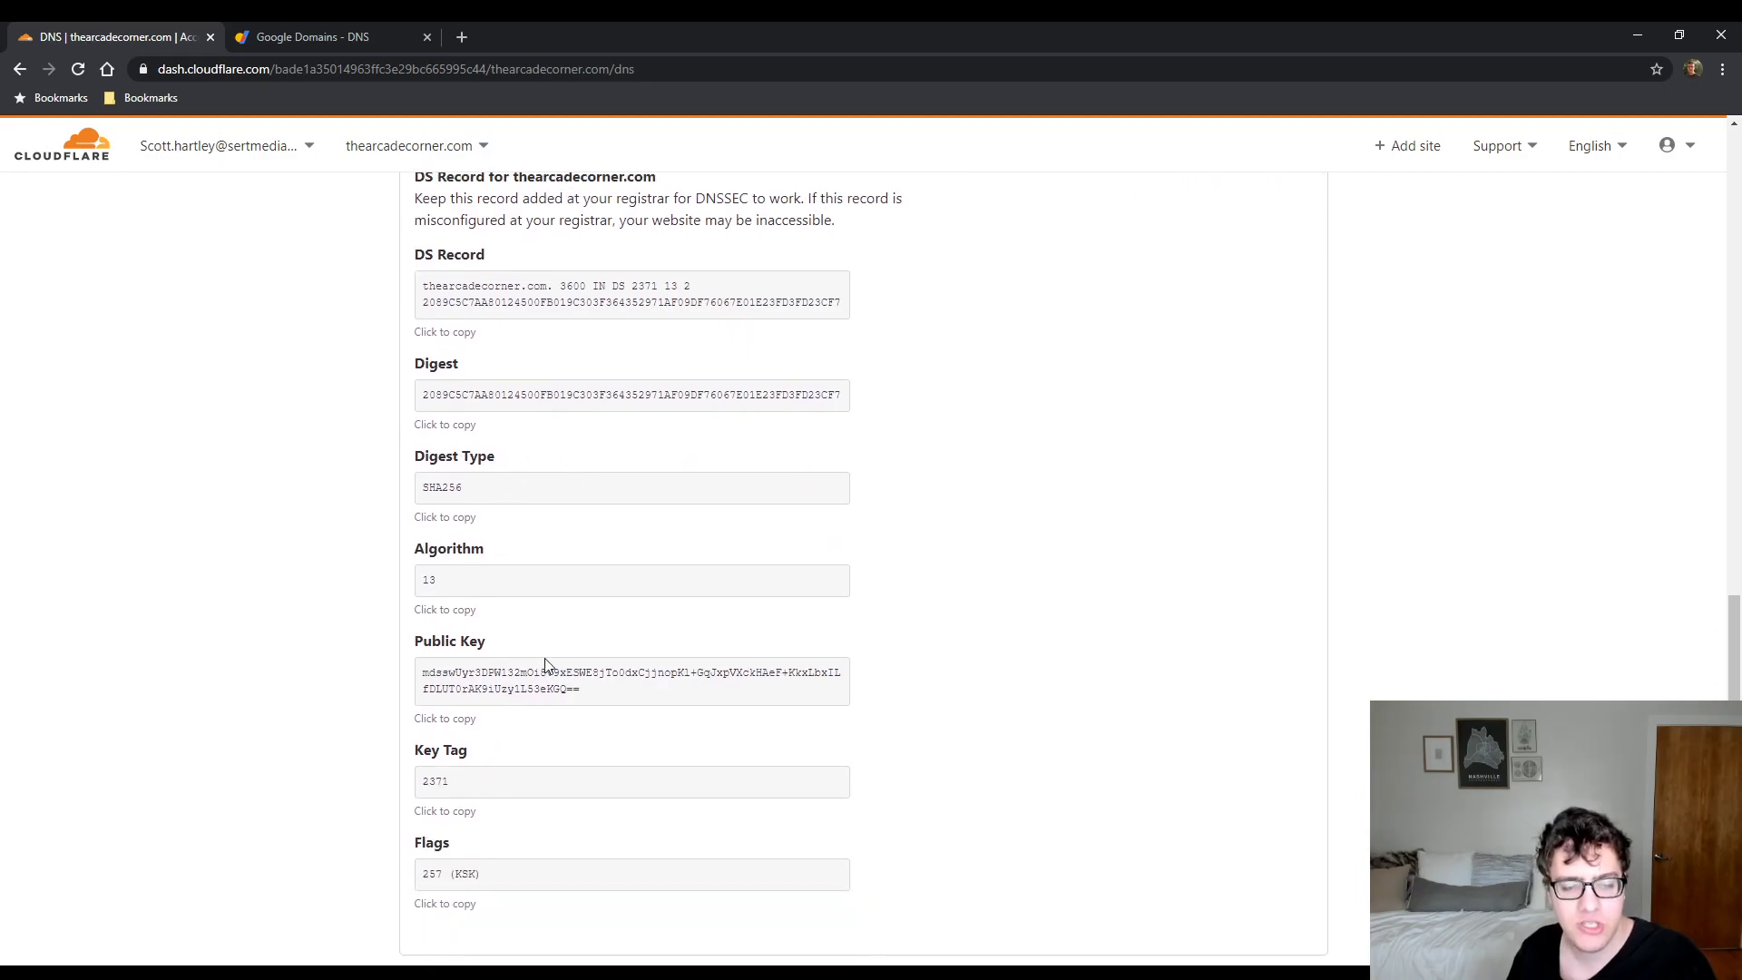
left_click(466, 814)
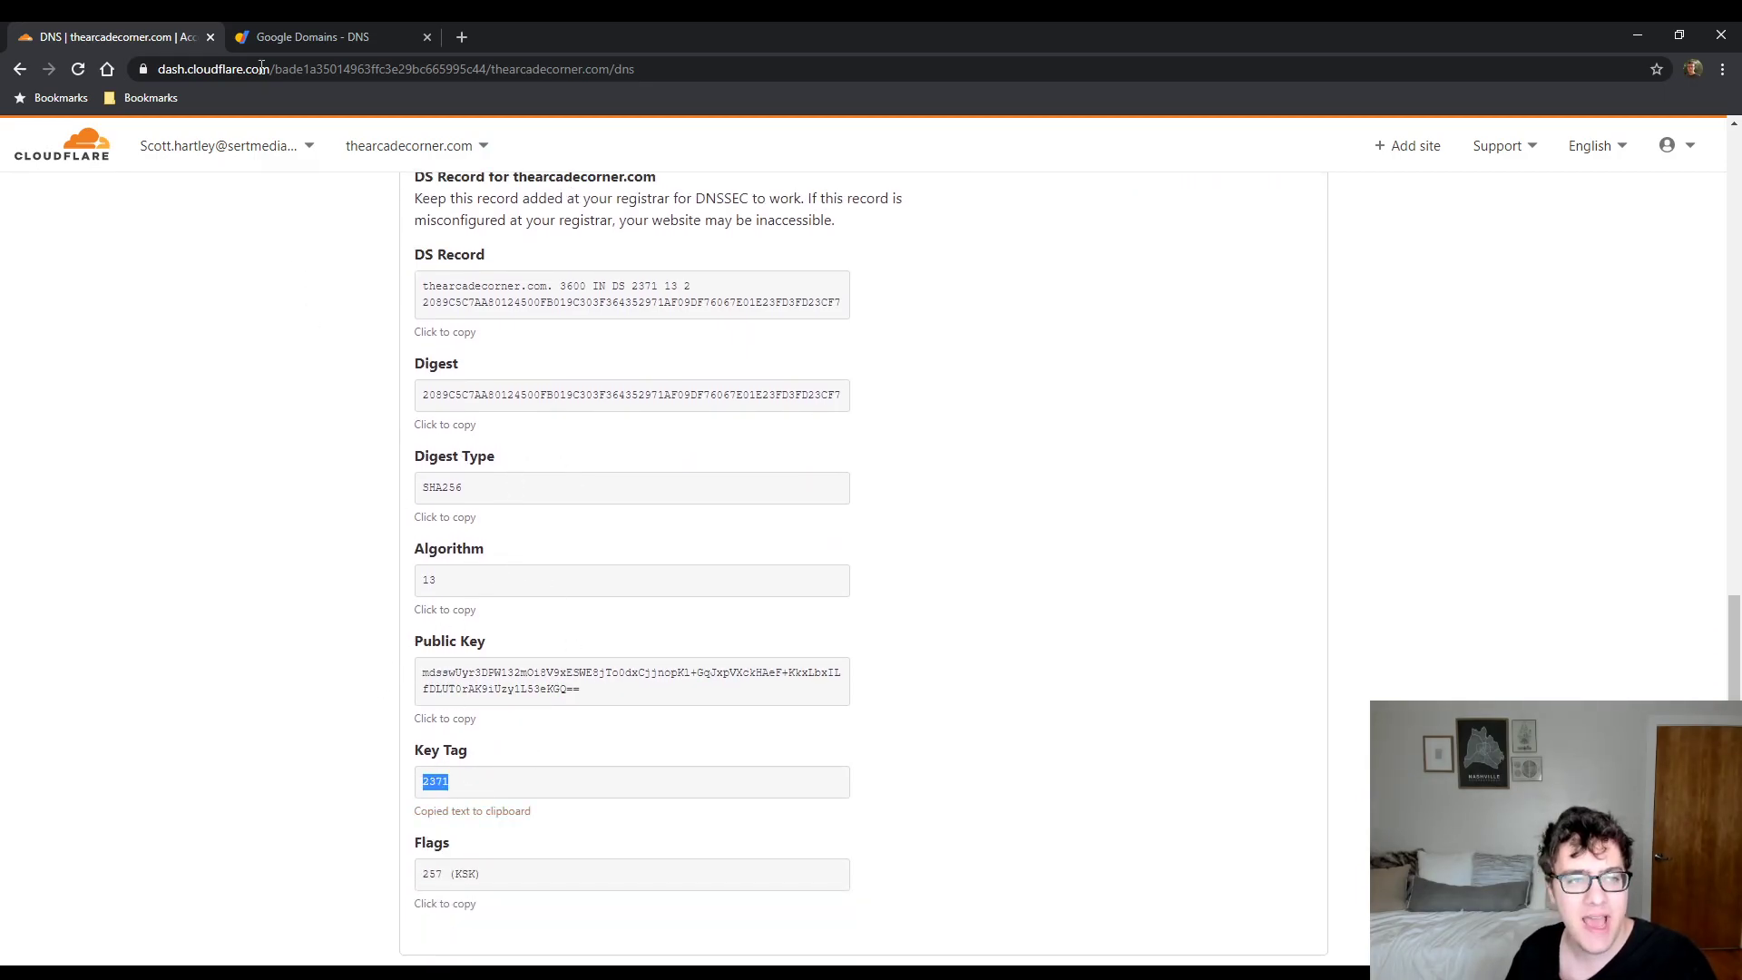
In Google Domains, enter key tag 2371, algorithm 13: ECDSA/P256/SHA256 and digest type 2: SHA256
left_click(313, 36)
left_click(600, 336)
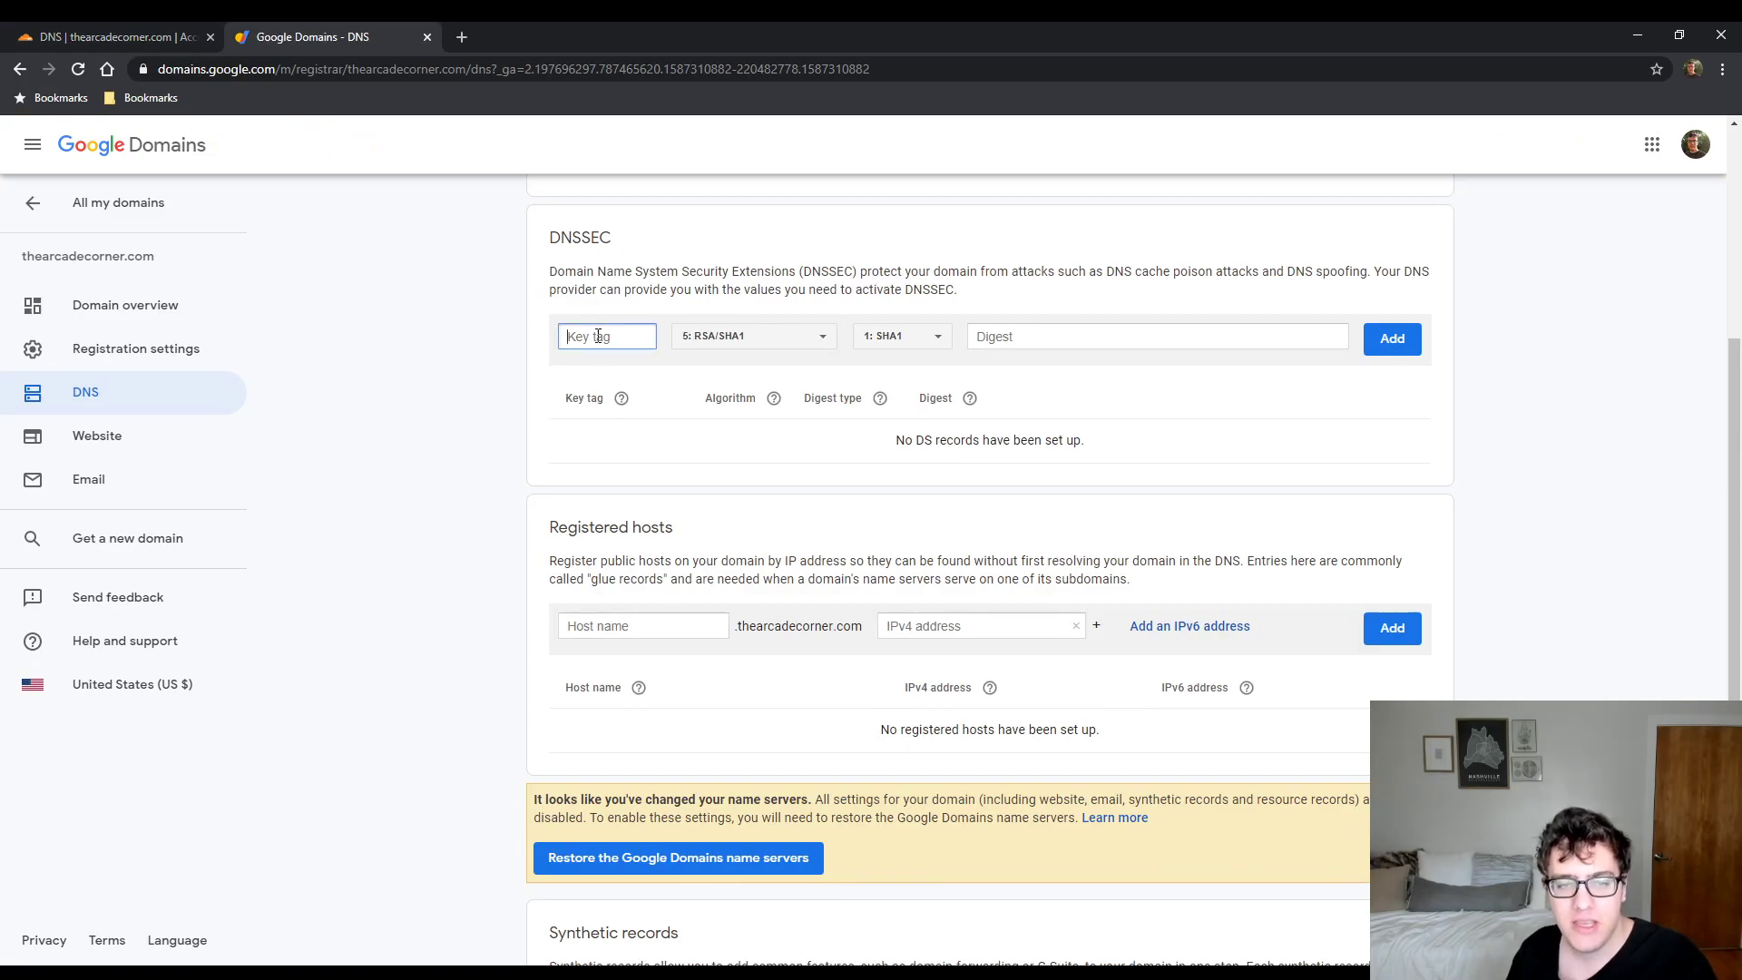
type("2371")
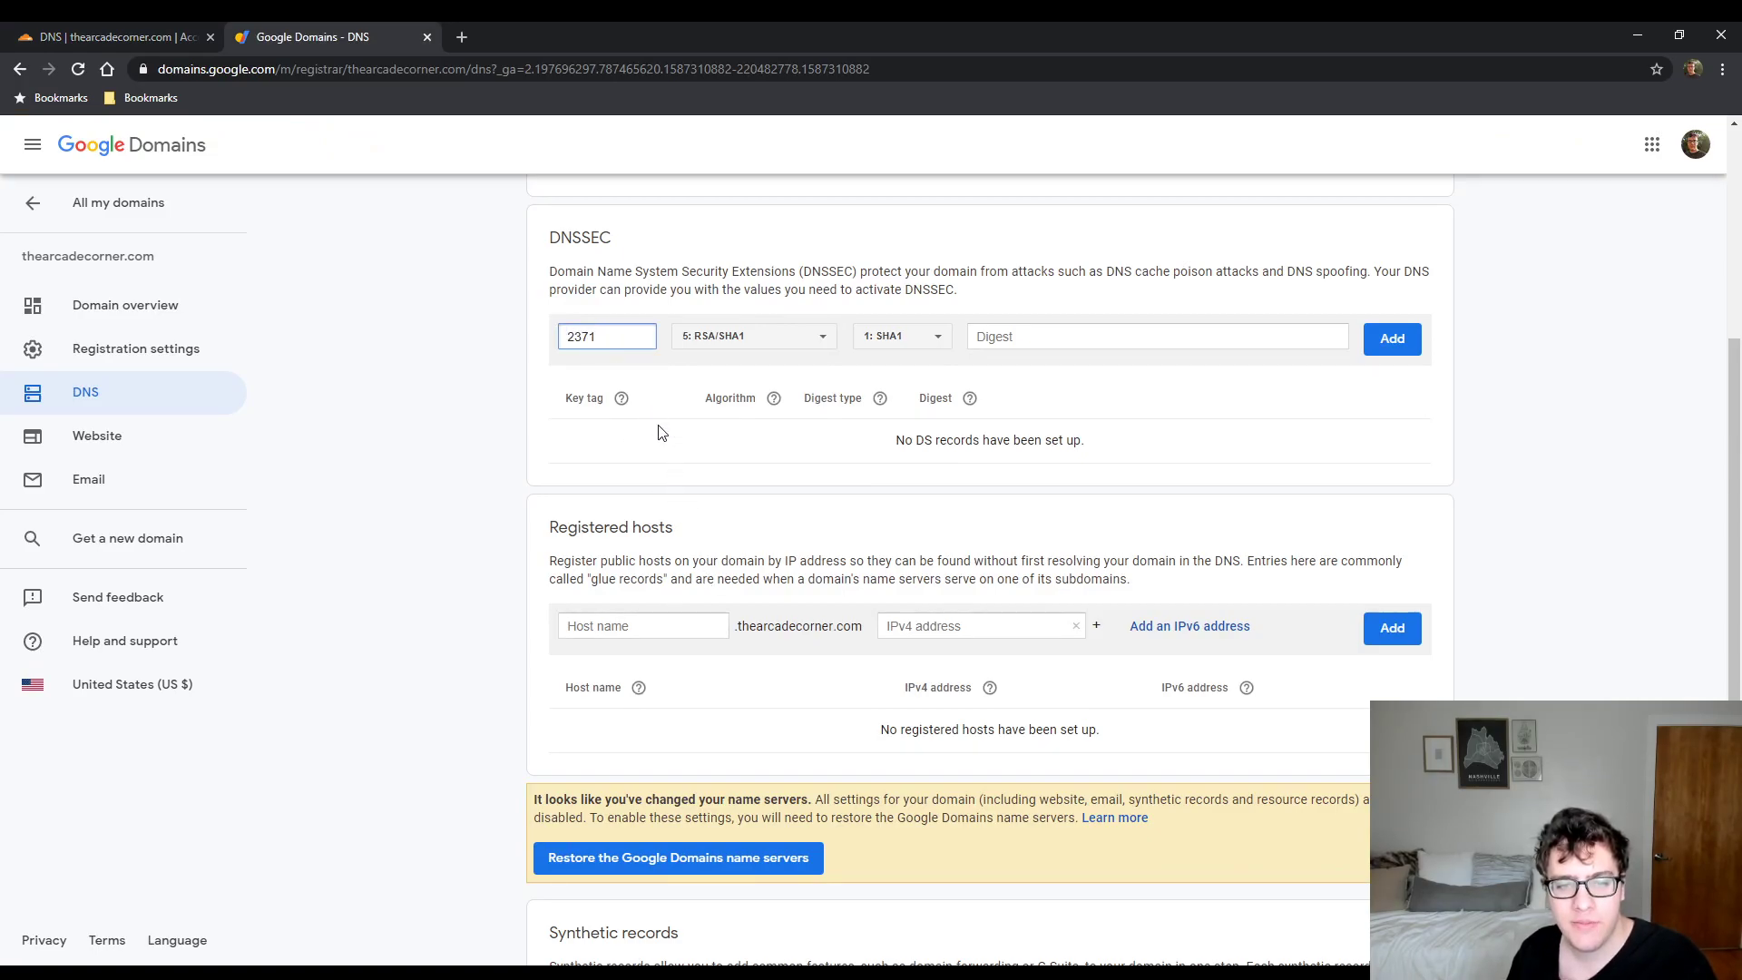
left_click(756, 335)
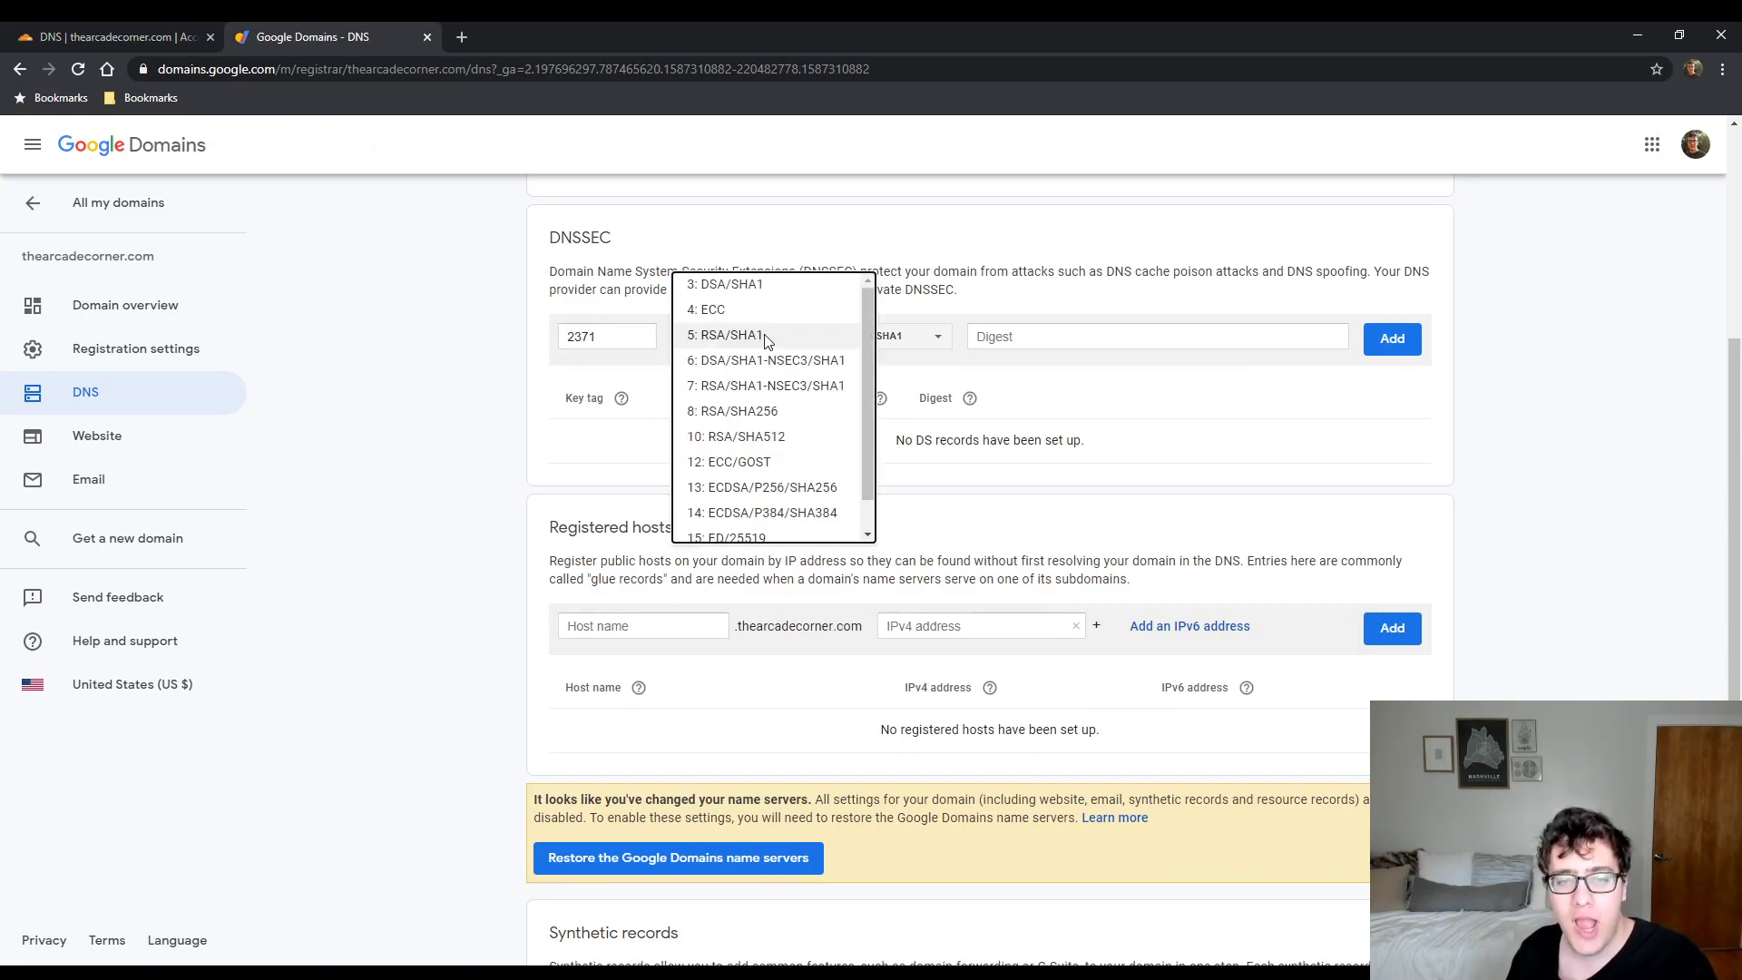
left_click(763, 489)
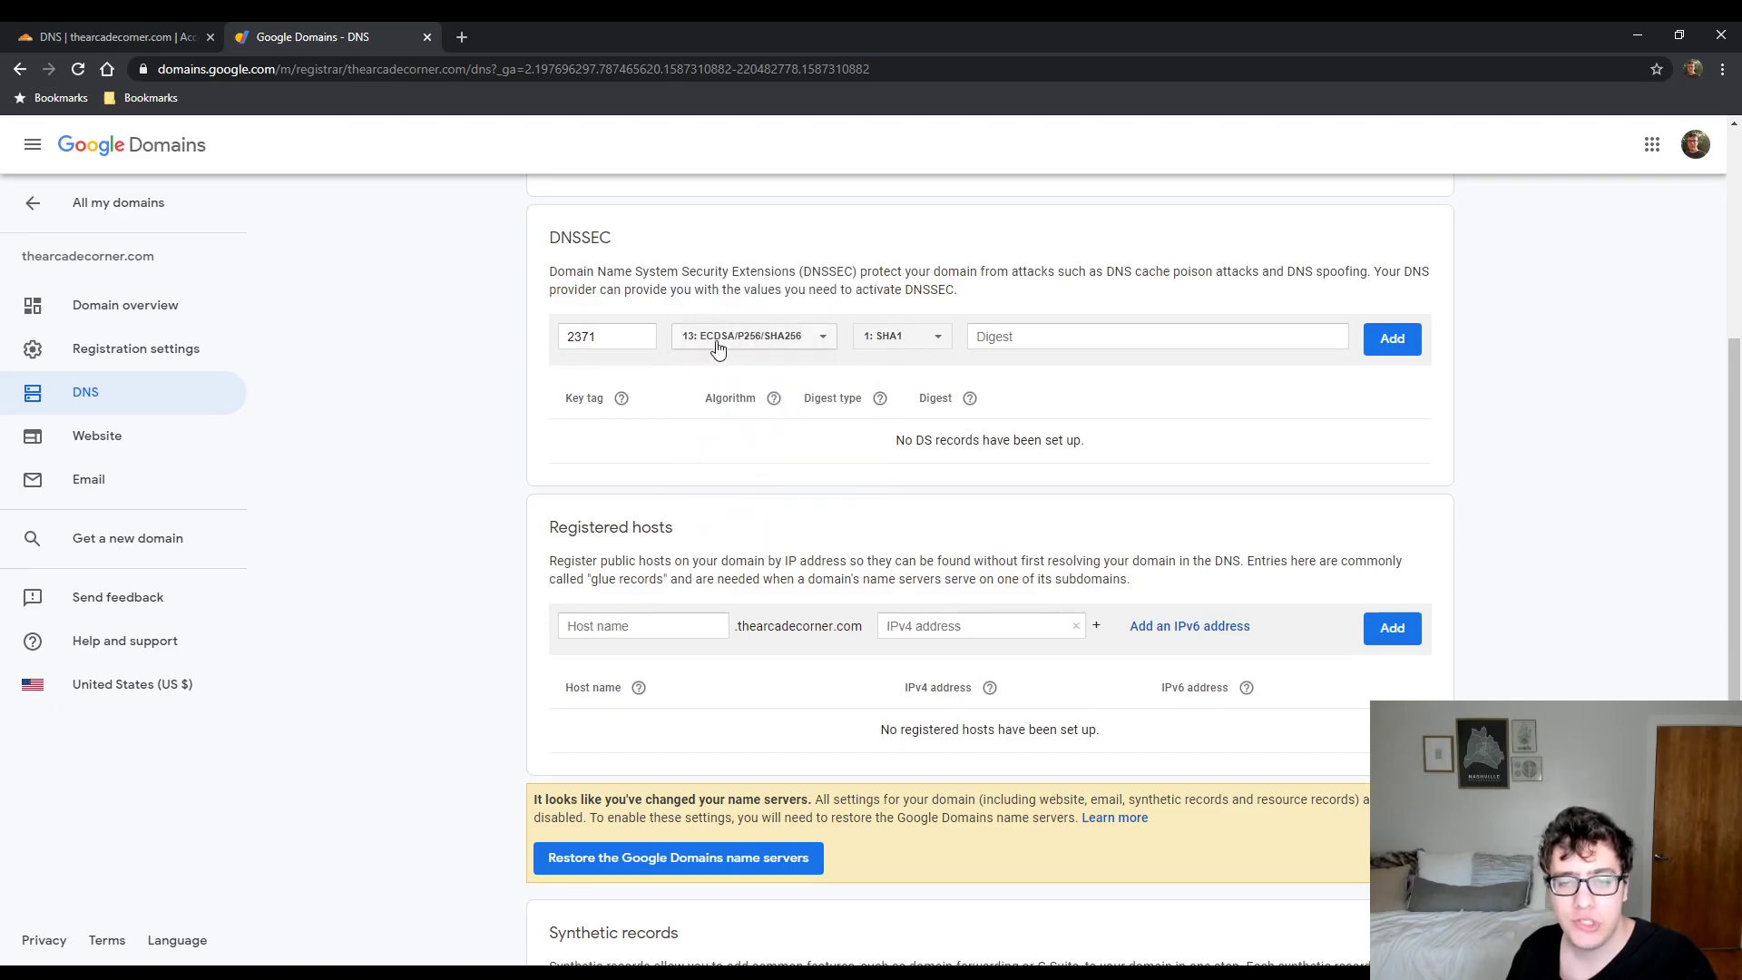
left_click(899, 336)
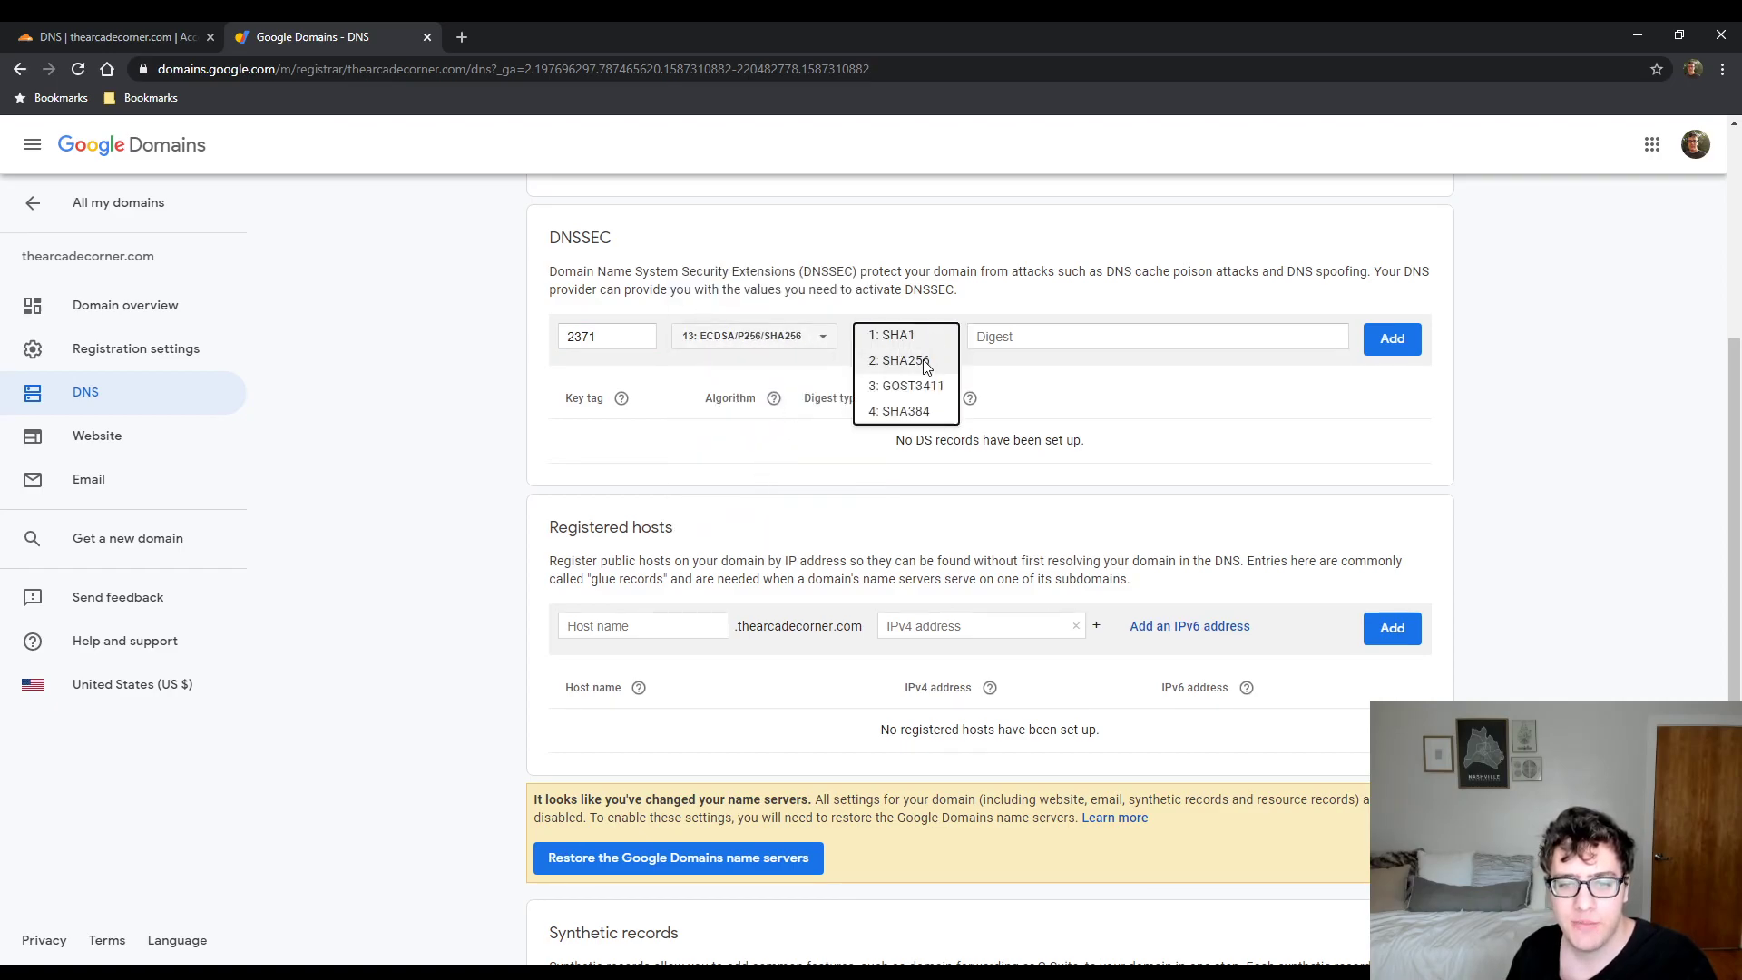
left_click(906, 360)
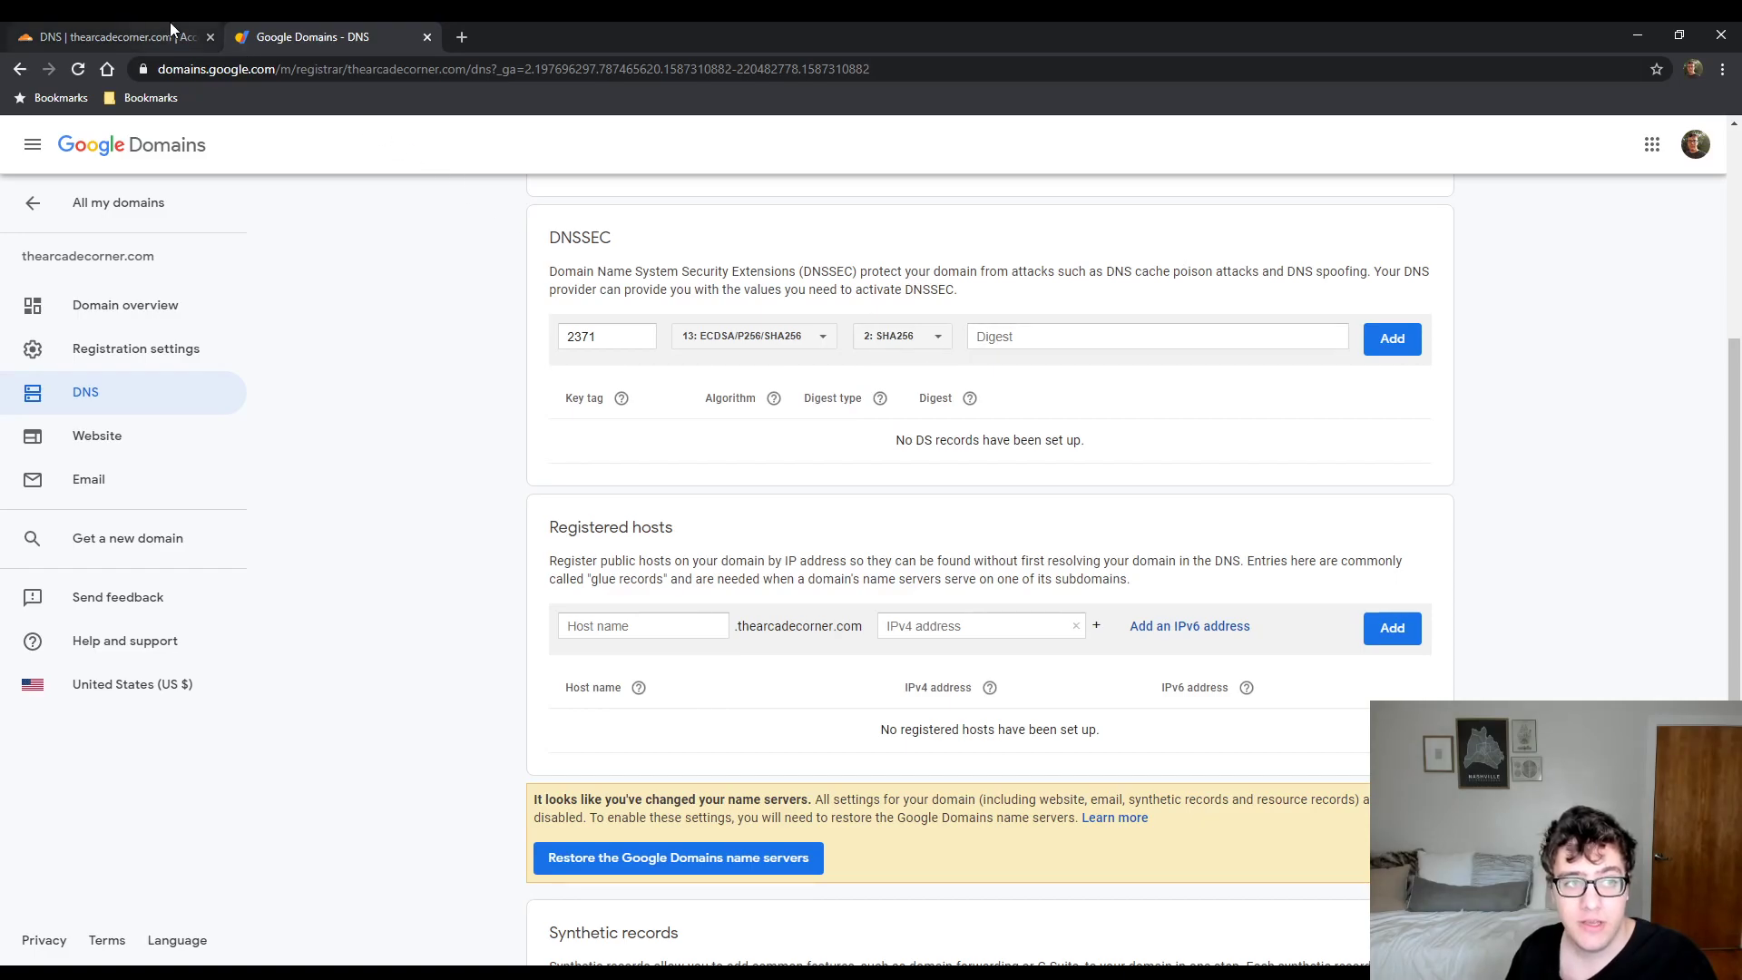
Paste Cloudflare's DS digest into the form and add the record
left_click(116, 37)
left_click(445, 423)
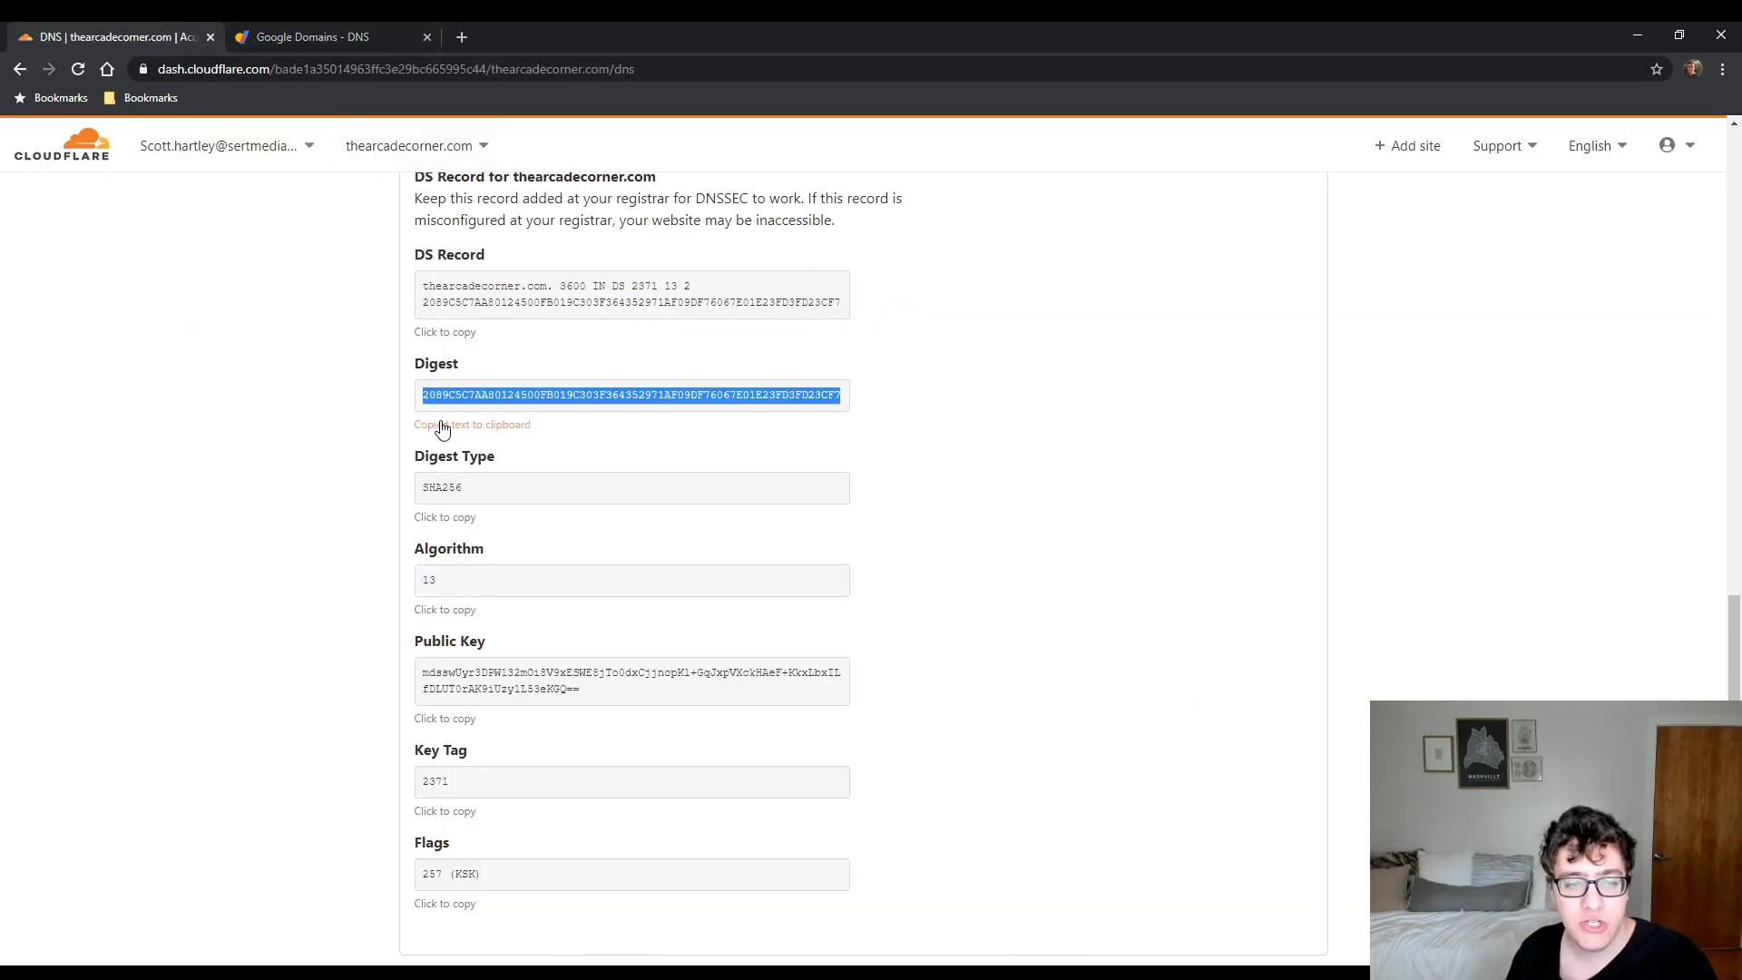
left_click(314, 36)
left_click(1061, 337)
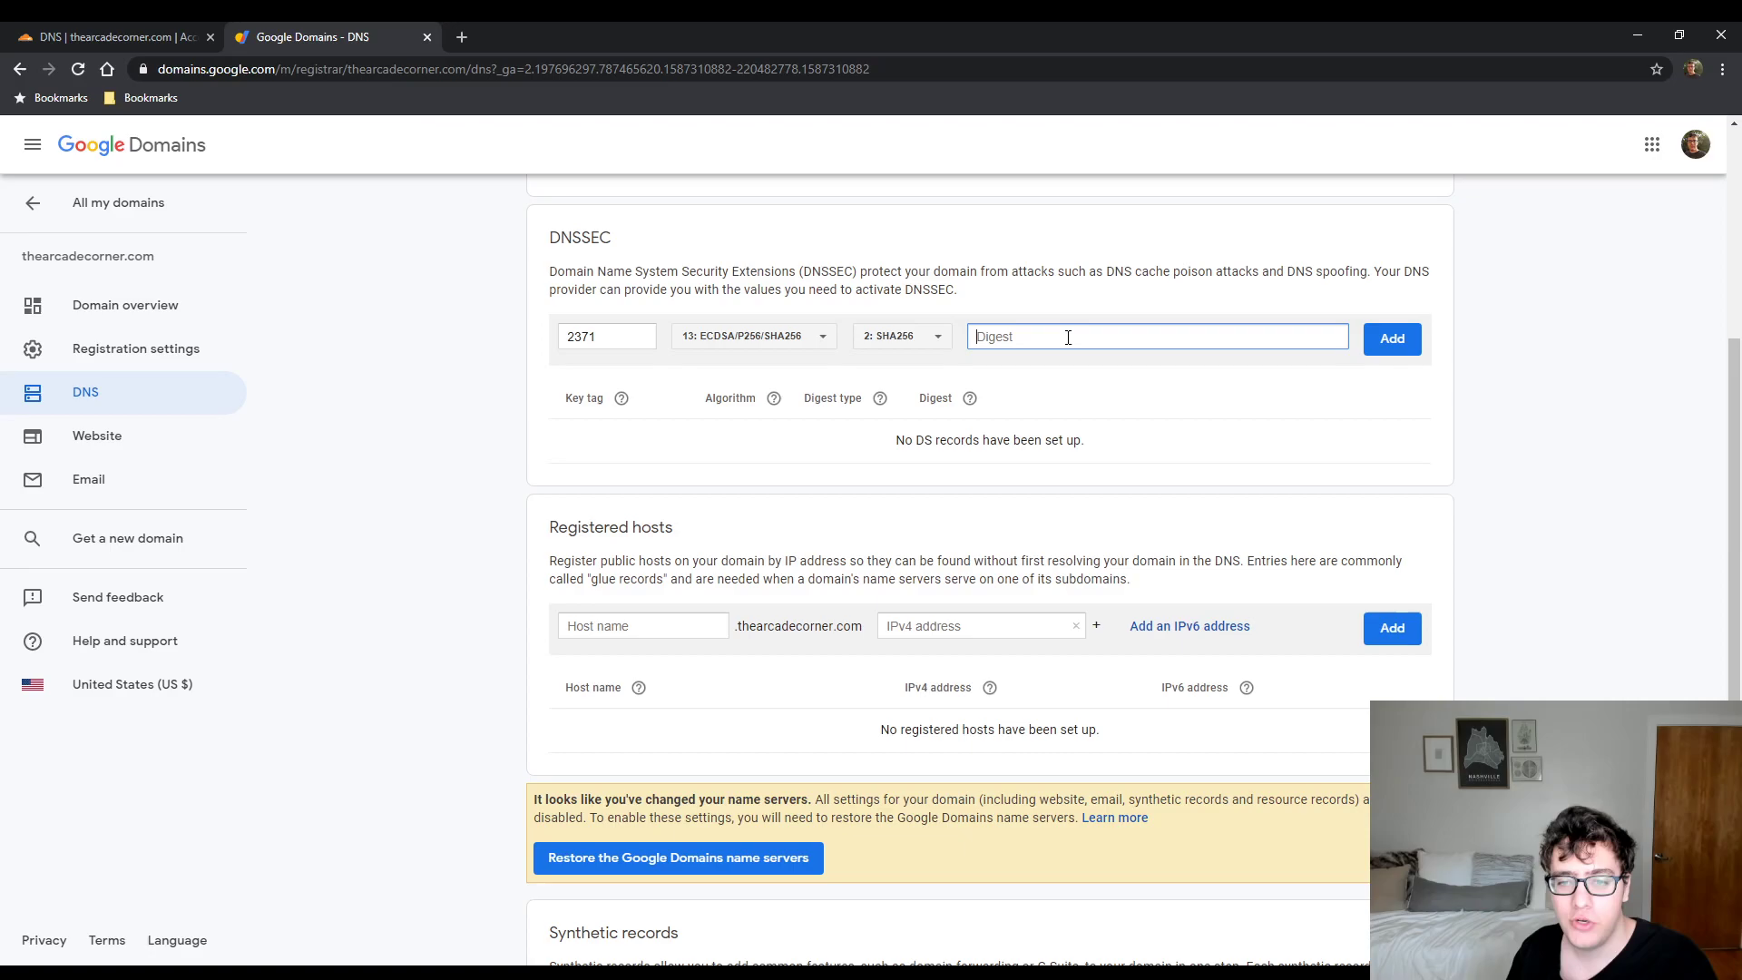
key("ctrl+v")
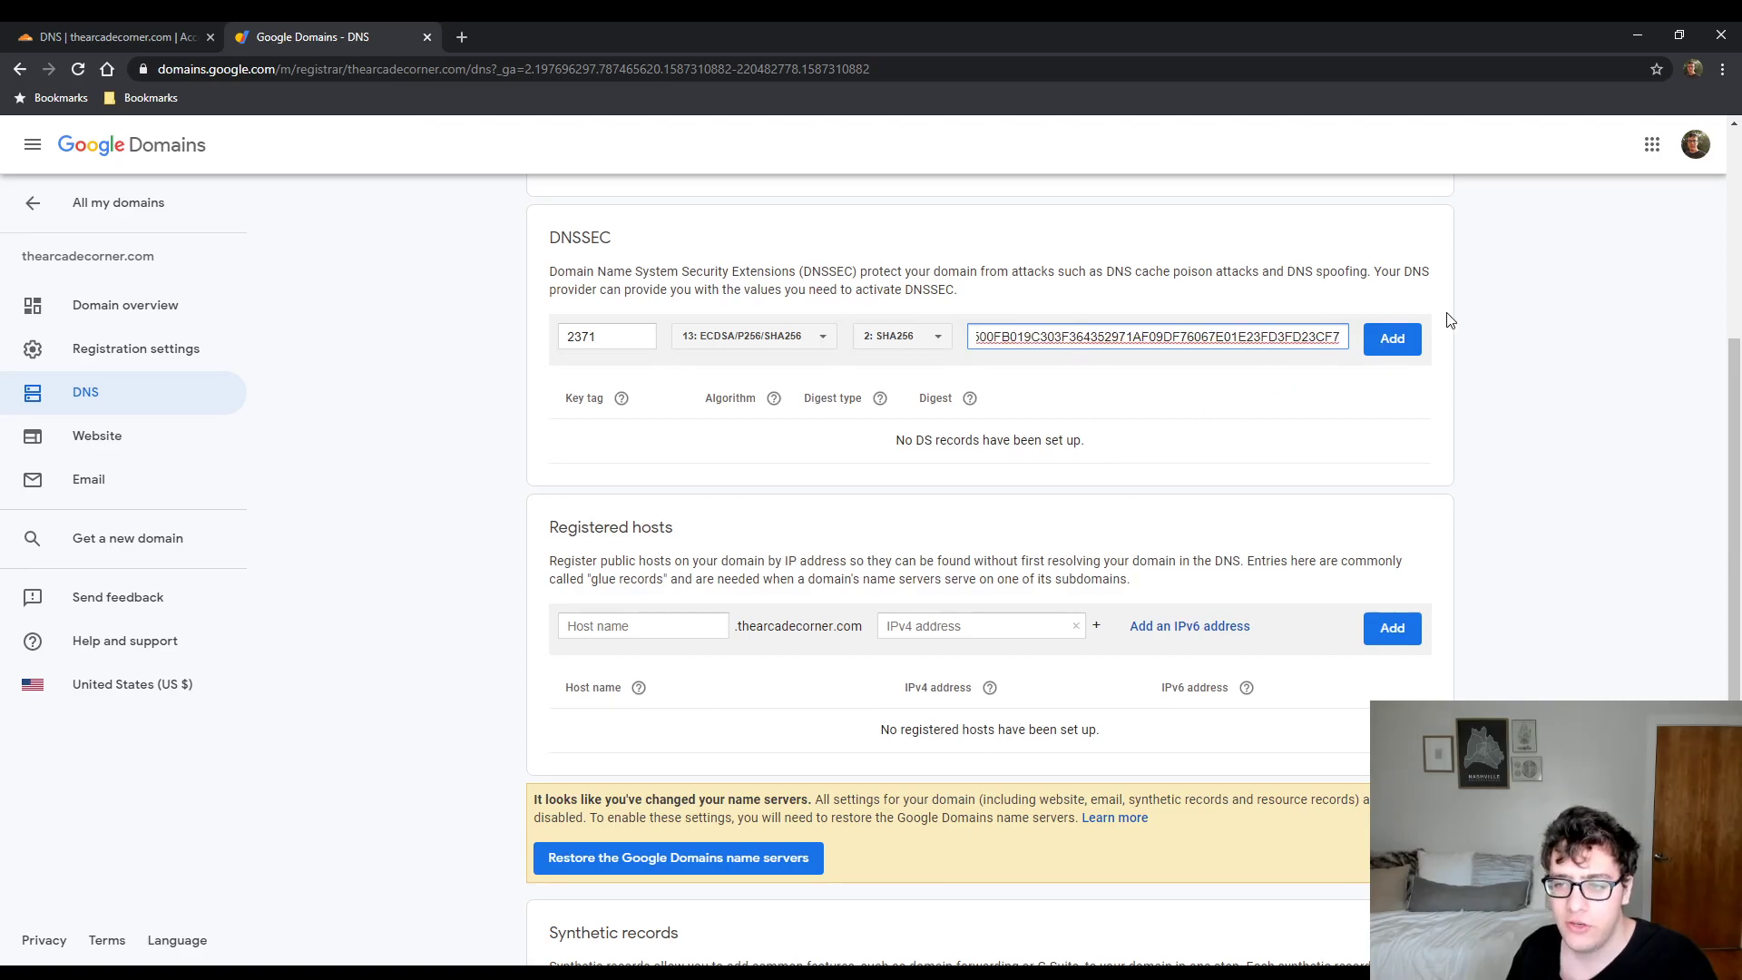
left_click(1392, 338)
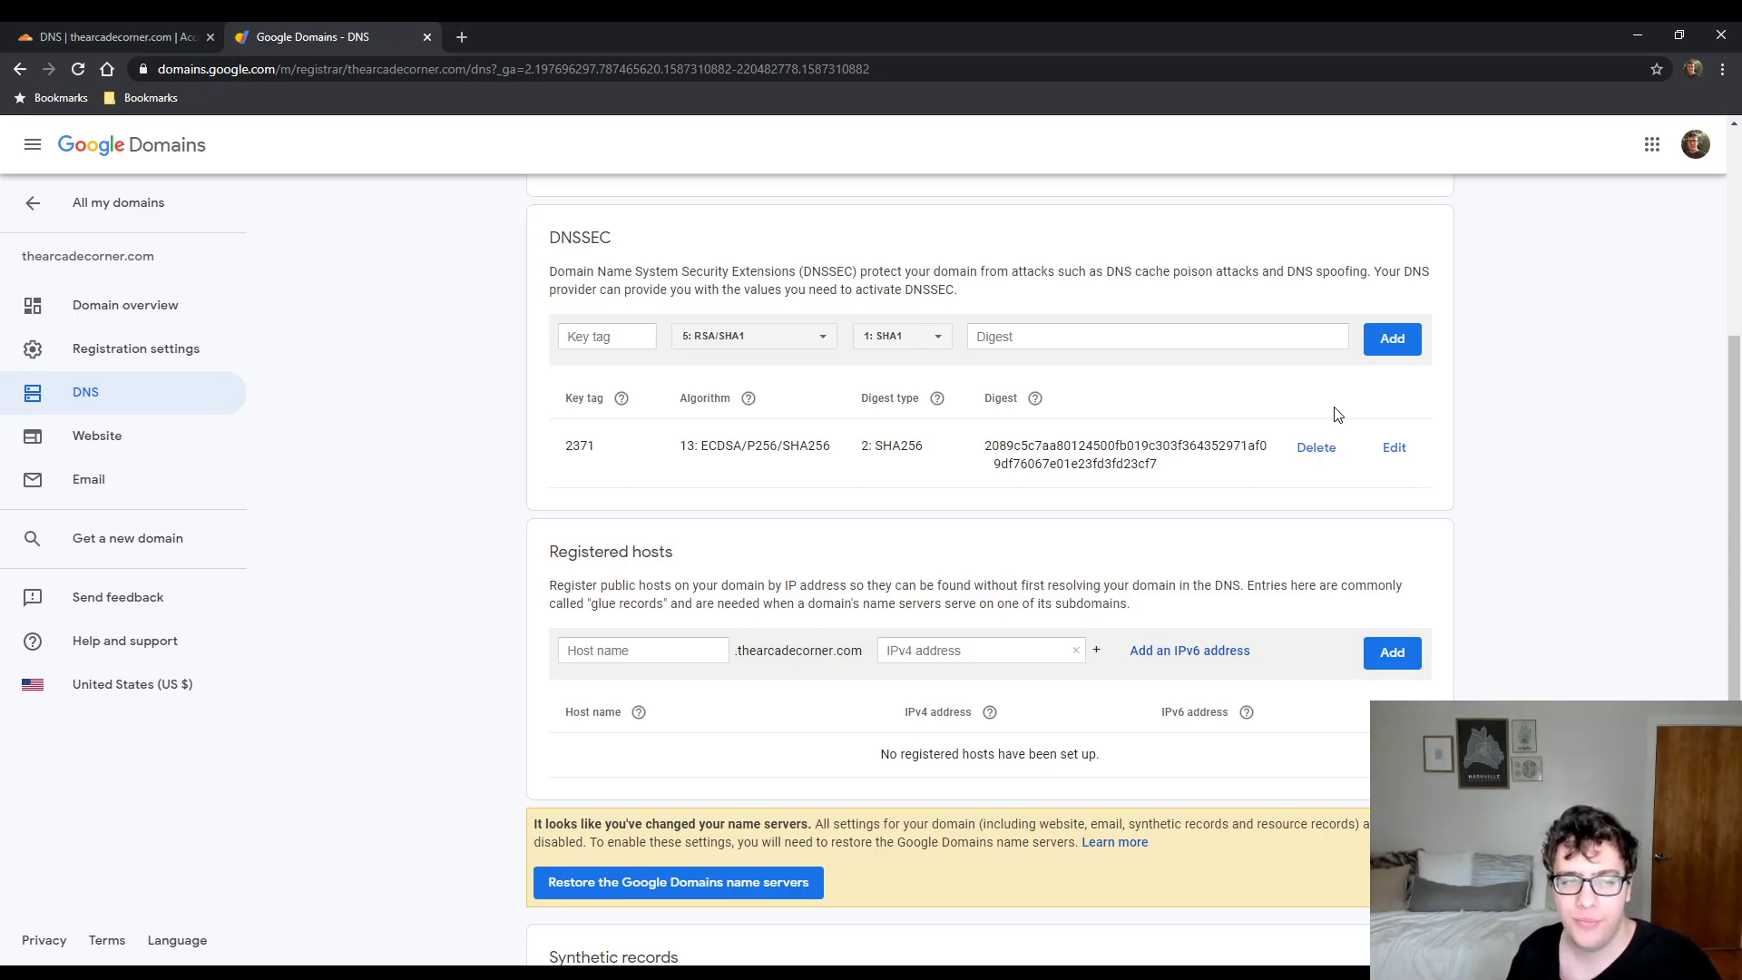
Switch back to Cloudflare's DS record panel for thearcadecorner.com
left_click(172, 22)
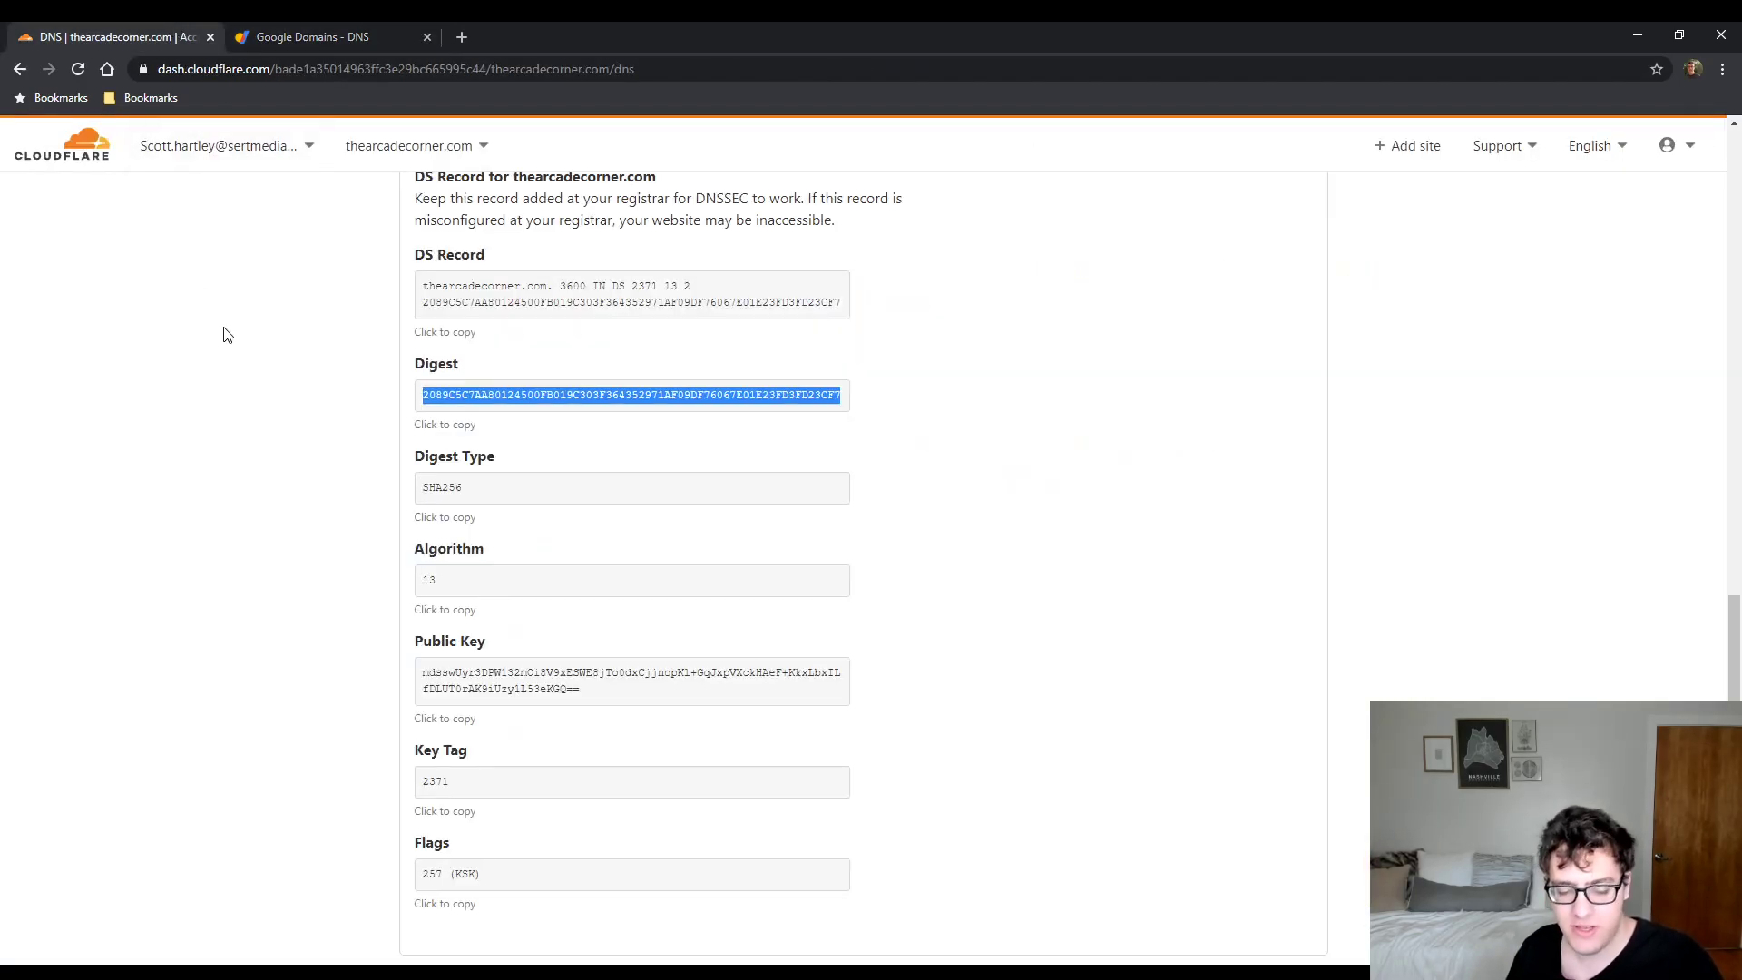